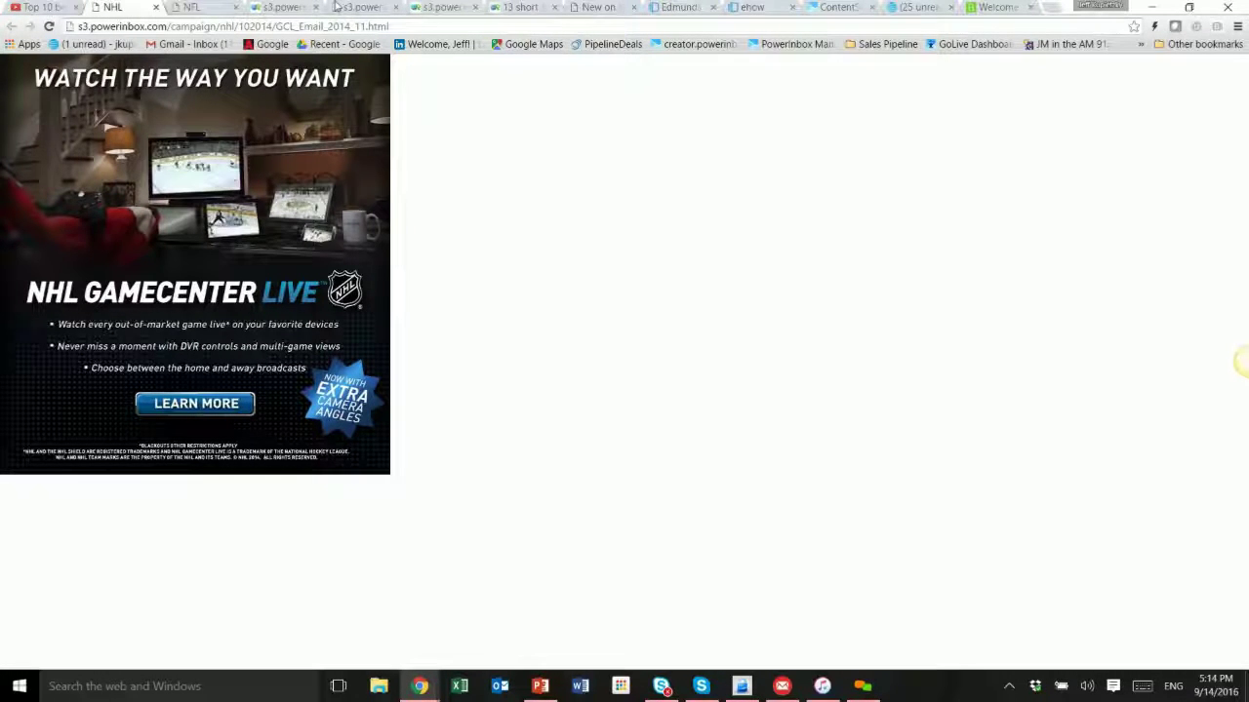
Review the NFL example email, and the Universal Orlando Mardi Gras email from its countdown timer to the Mardi Guide section.
{"action": "left_click", "coordinate": [222, 9]}
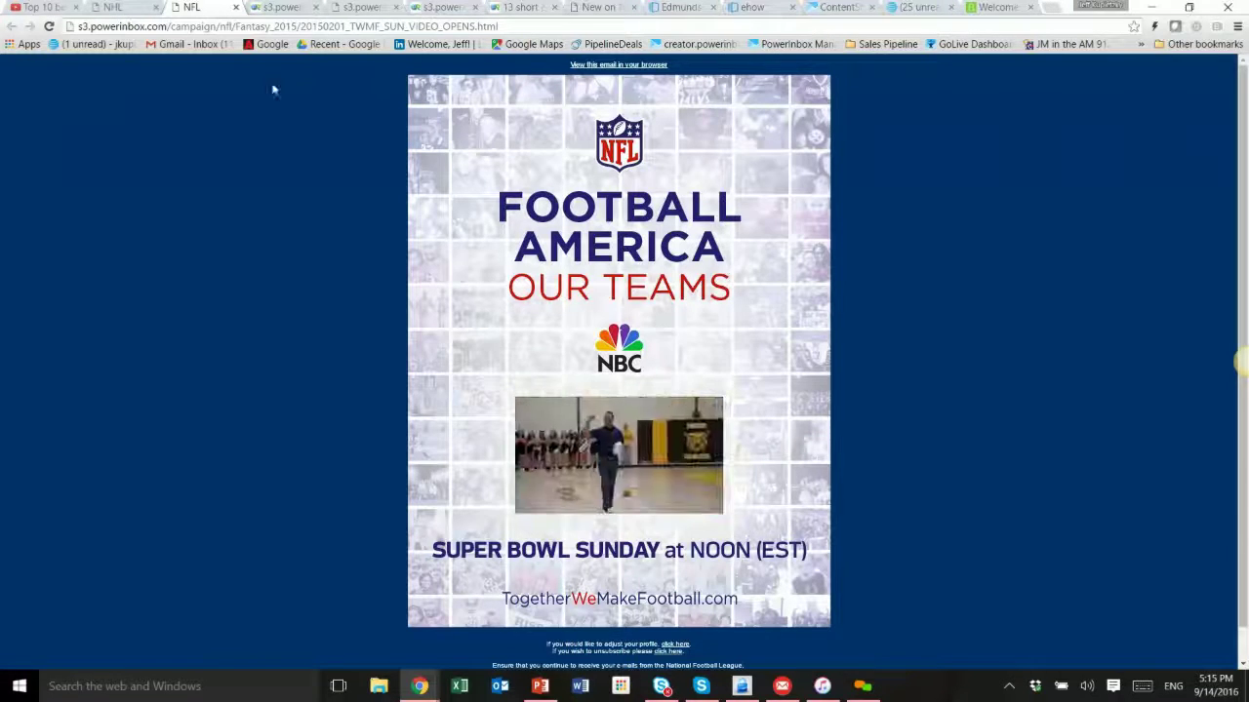
{"action": "left_click", "coordinate": [286, 6]}
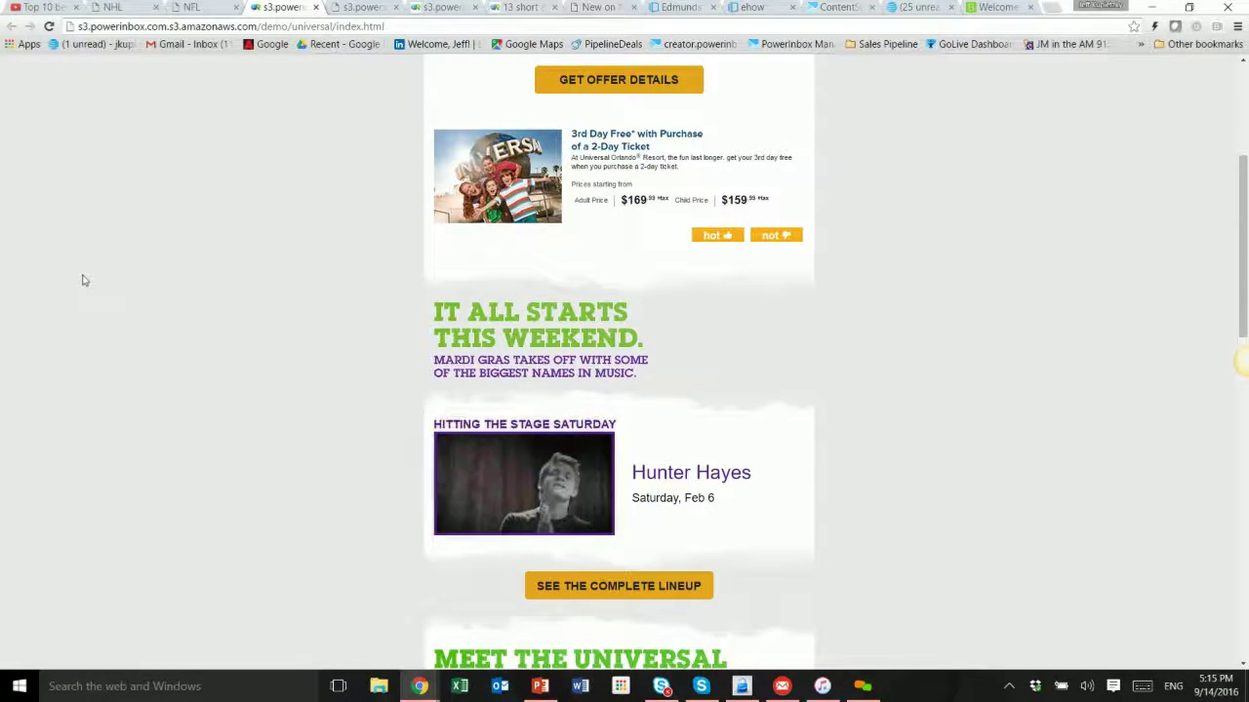
{"action": "scroll", "coordinate": [84, 279], "scroll_direction": "up", "scroll_amount": 2}
{"action": "scroll", "coordinate": [84, 281], "scroll_direction": "up", "scroll_amount": 2}
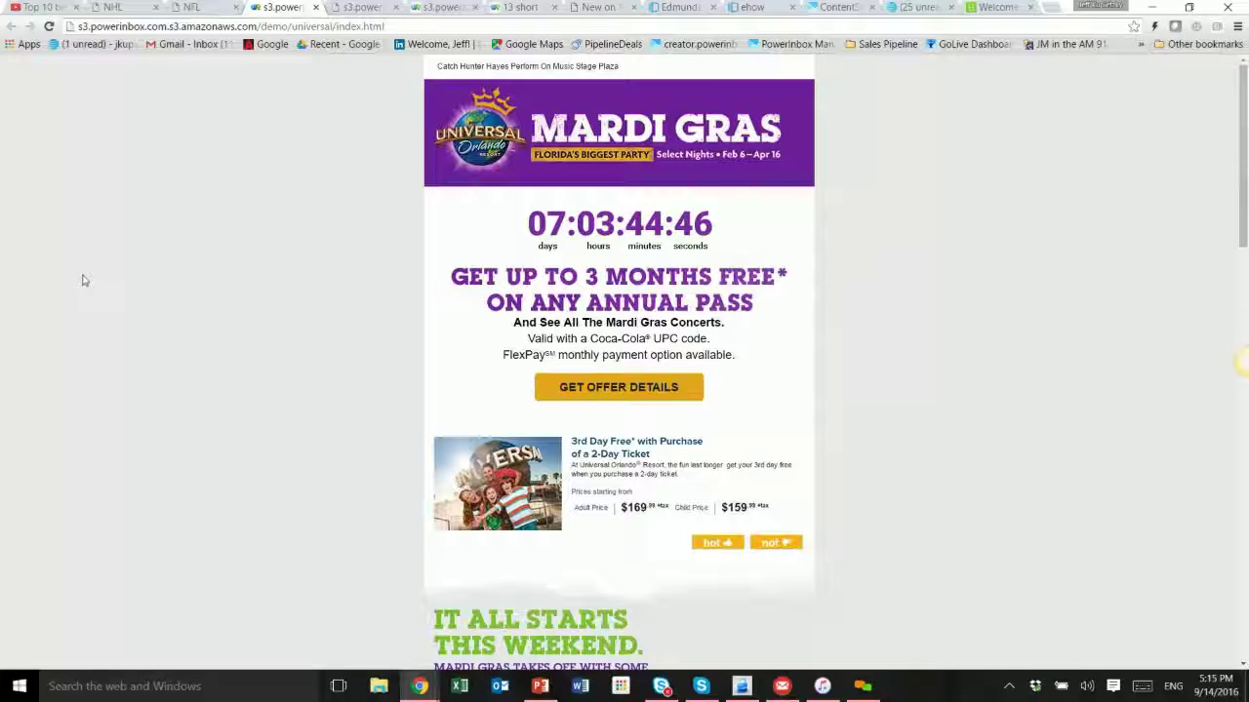
{"action": "scroll", "coordinate": [84, 280], "scroll_direction": "down", "scroll_amount": 1}
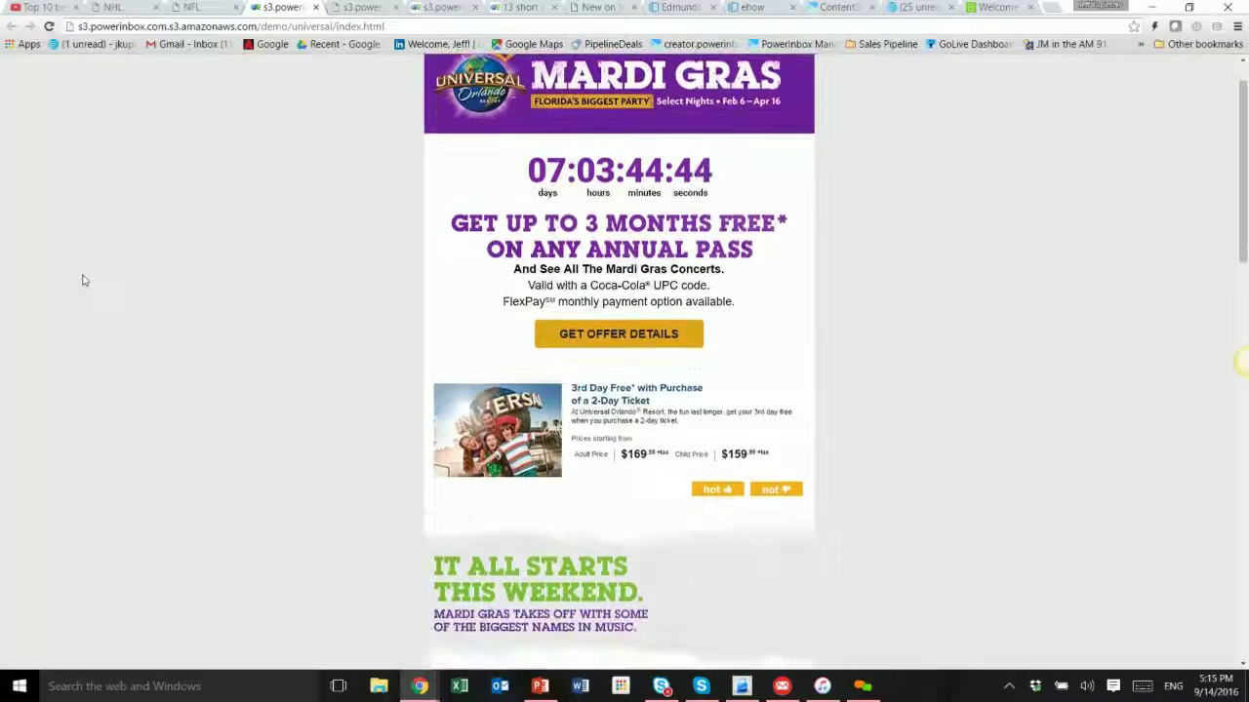
{"action": "scroll", "coordinate": [84, 281], "scroll_direction": "down", "scroll_amount": 1}
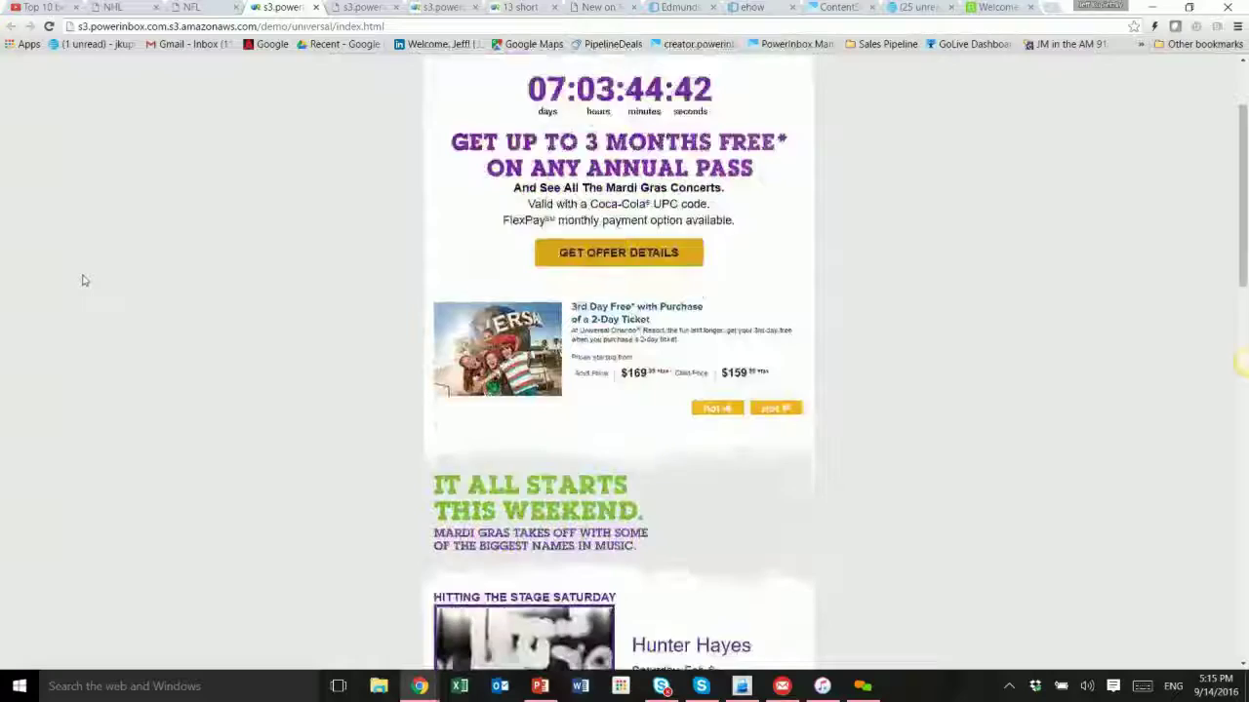
{"action": "scroll", "coordinate": [84, 281], "scroll_direction": "down", "scroll_amount": 3}
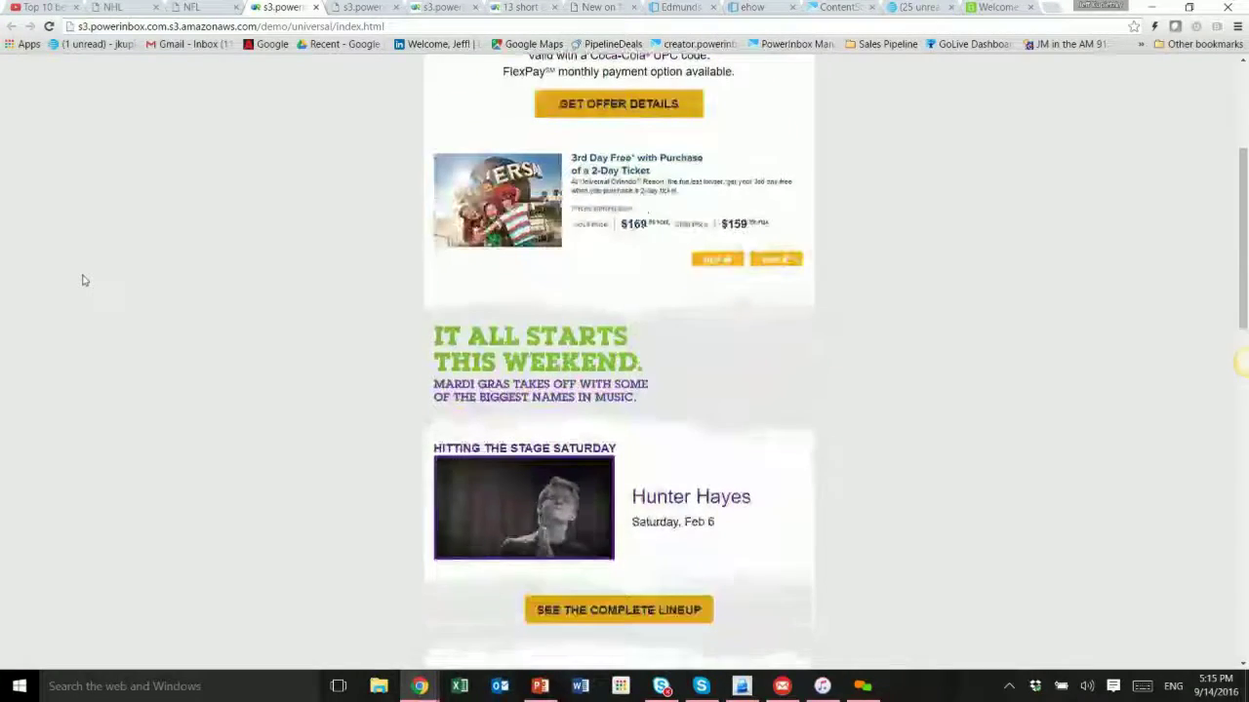
{"action": "scroll", "coordinate": [84, 281], "scroll_direction": "down", "scroll_amount": 6}
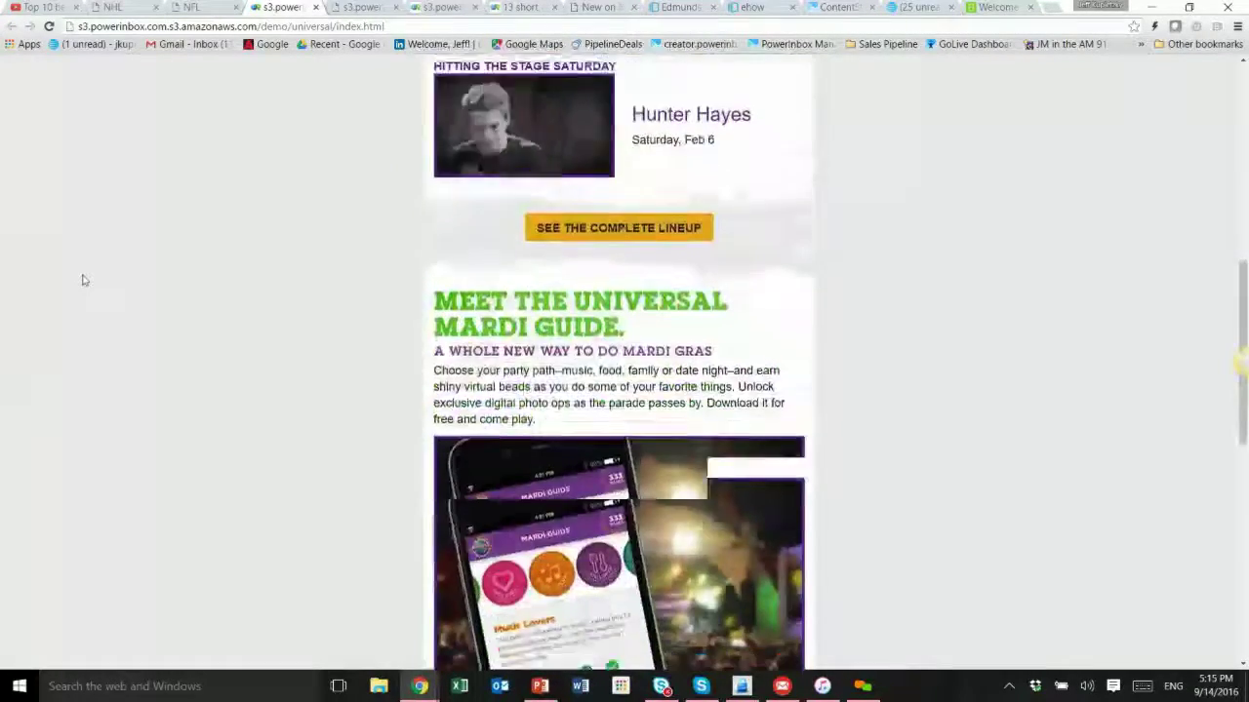
Revisit the Mardi Gras email's countdown timer, ticket offer and Hunter Hayes video section.
{"action": "scroll", "coordinate": [84, 281], "scroll_direction": "up", "scroll_amount": 3}
{"action": "scroll", "coordinate": [84, 281], "scroll_direction": "up", "scroll_amount": 2}
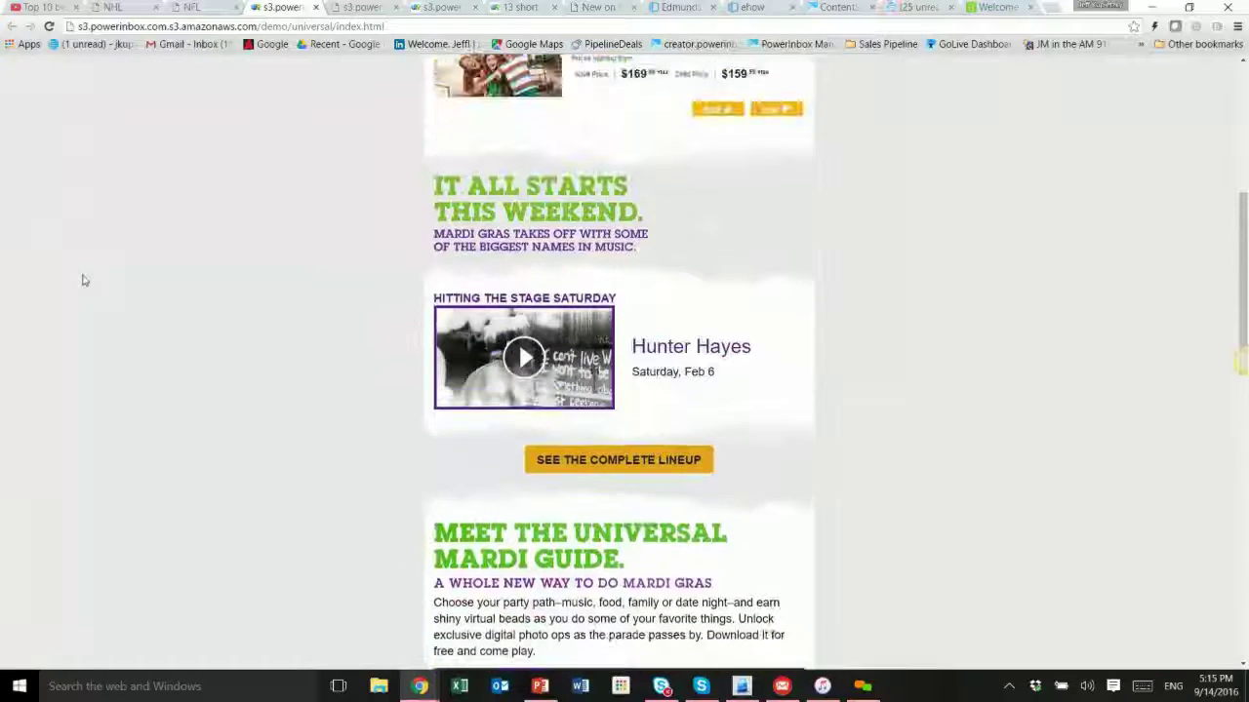
{"action": "scroll", "coordinate": [349, 370], "scroll_direction": "up", "scroll_amount": 1}
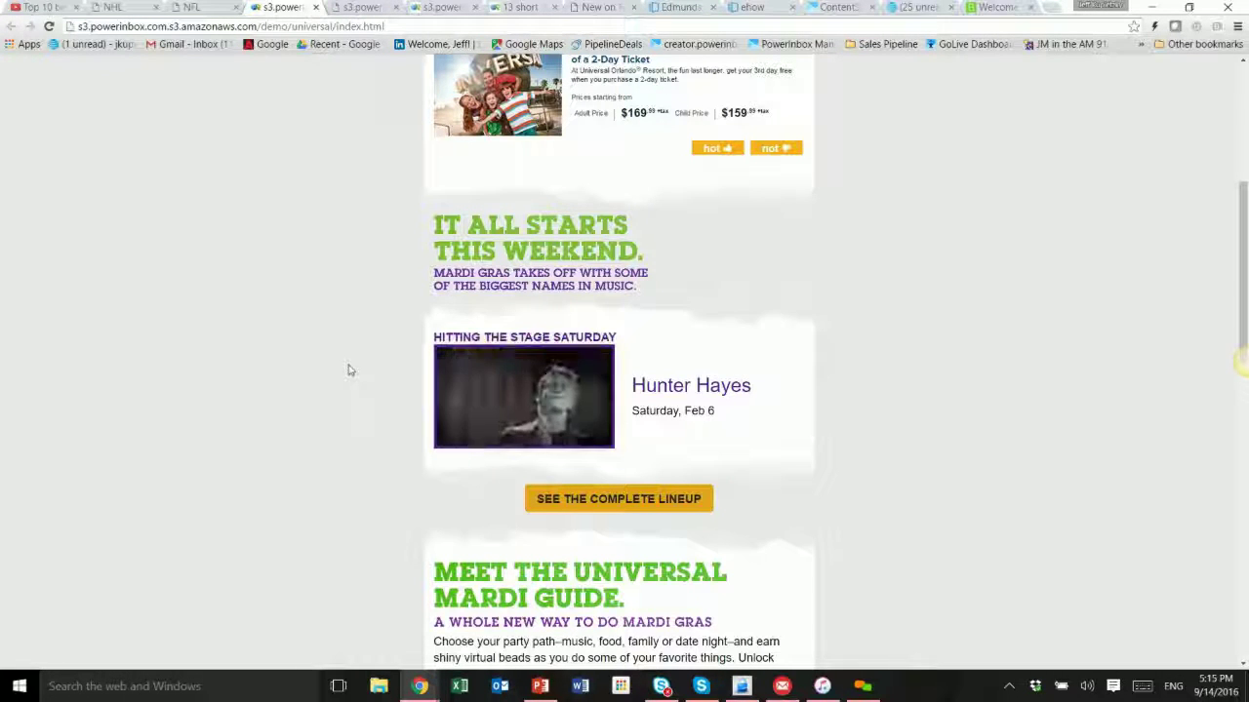
{"action": "scroll", "coordinate": [349, 370], "scroll_direction": "up", "scroll_amount": 4}
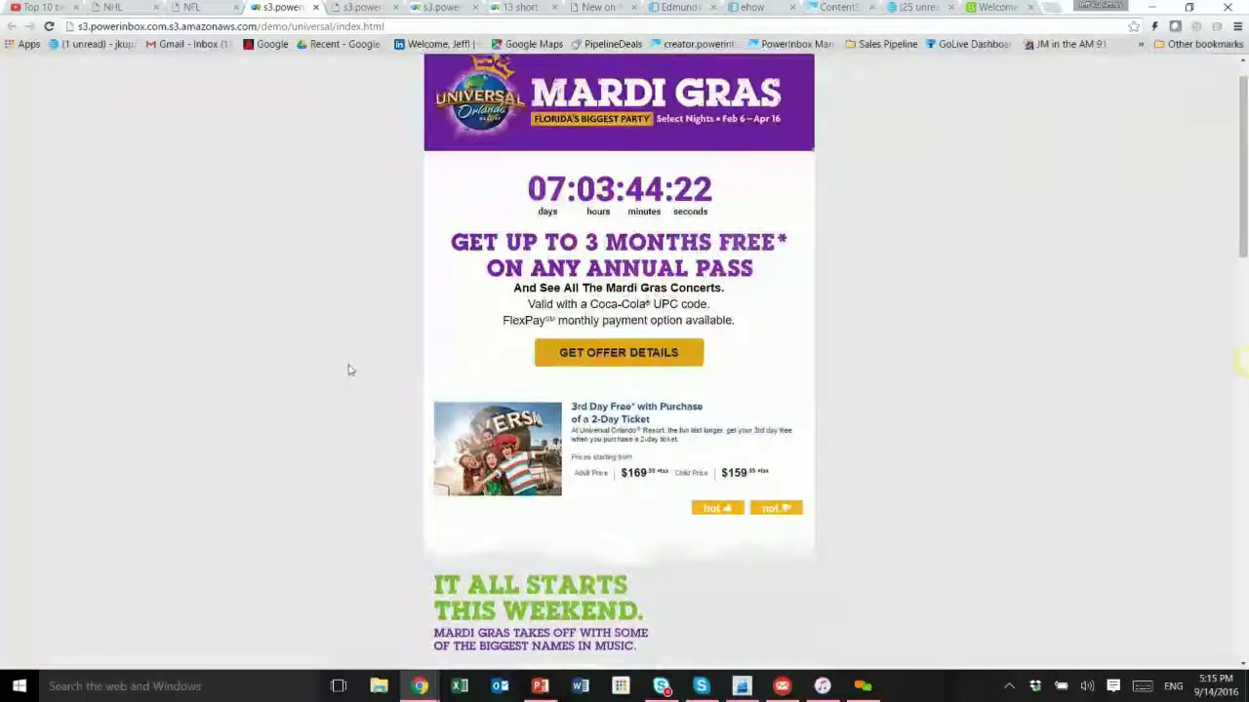
{"action": "scroll", "coordinate": [349, 370], "scroll_direction": "down", "scroll_amount": 7}
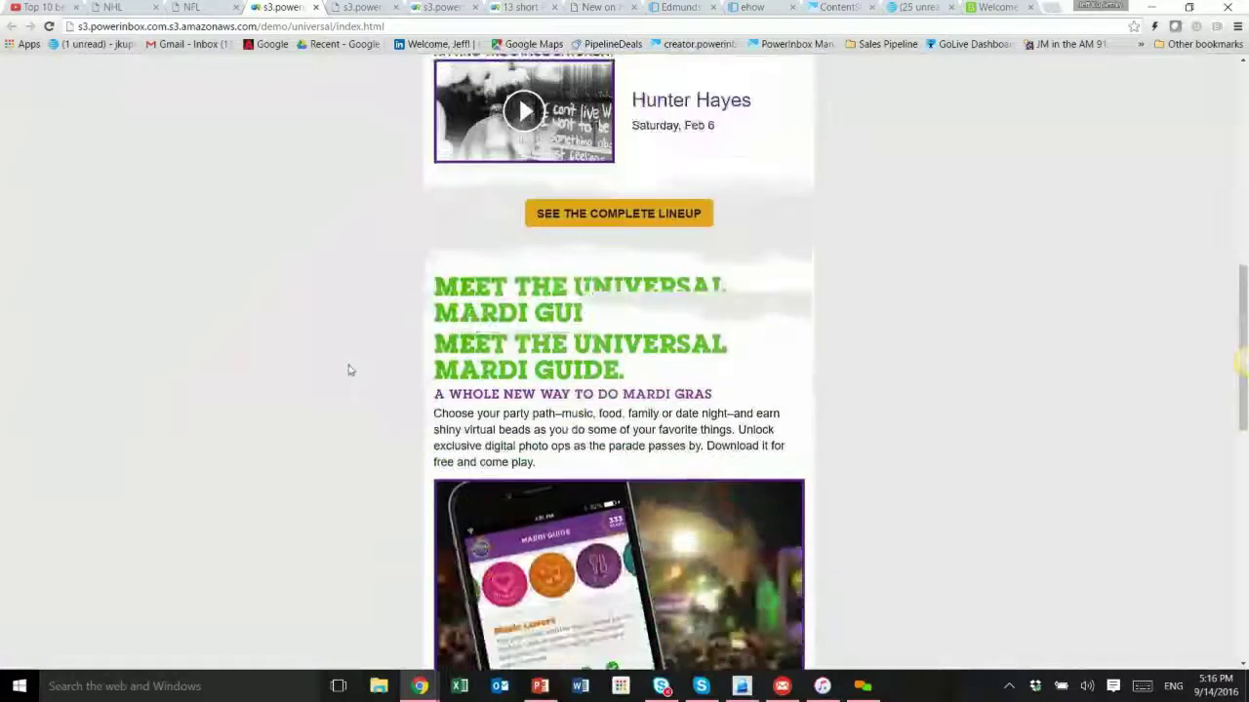
{"action": "scroll", "coordinate": [350, 370], "scroll_direction": "up", "scroll_amount": 2}
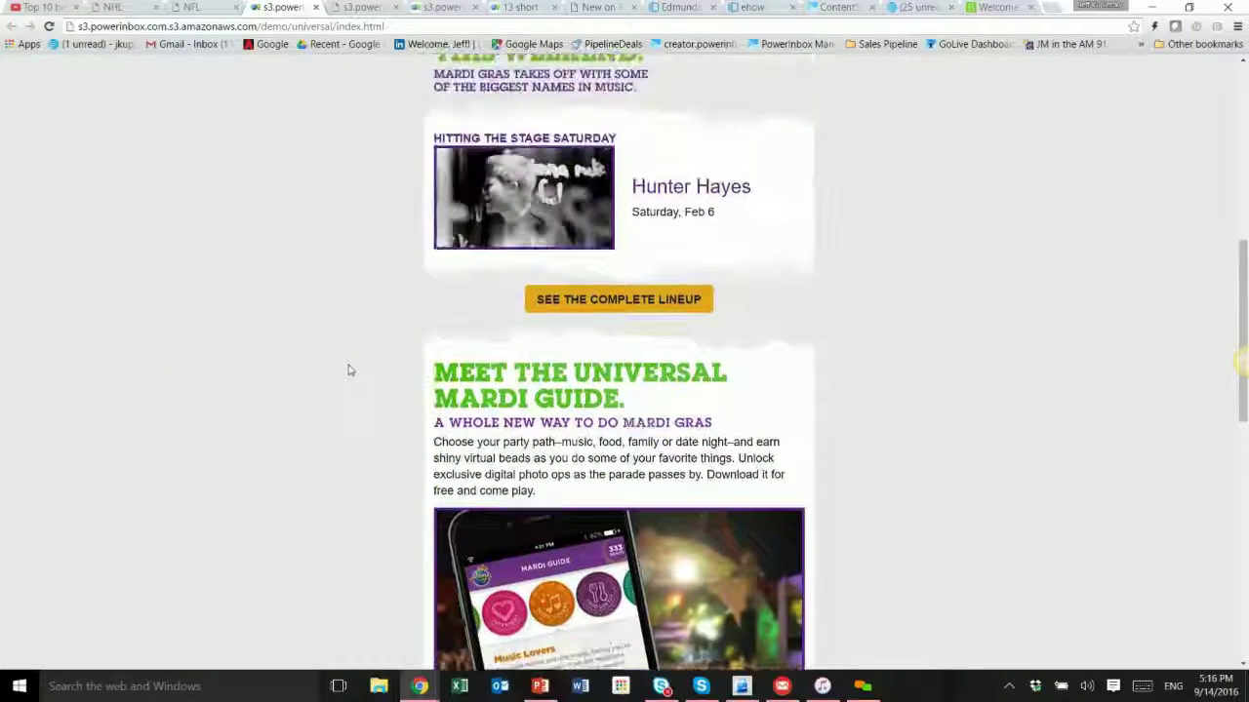
{"action": "scroll", "coordinate": [349, 370], "scroll_direction": "up", "scroll_amount": 1}
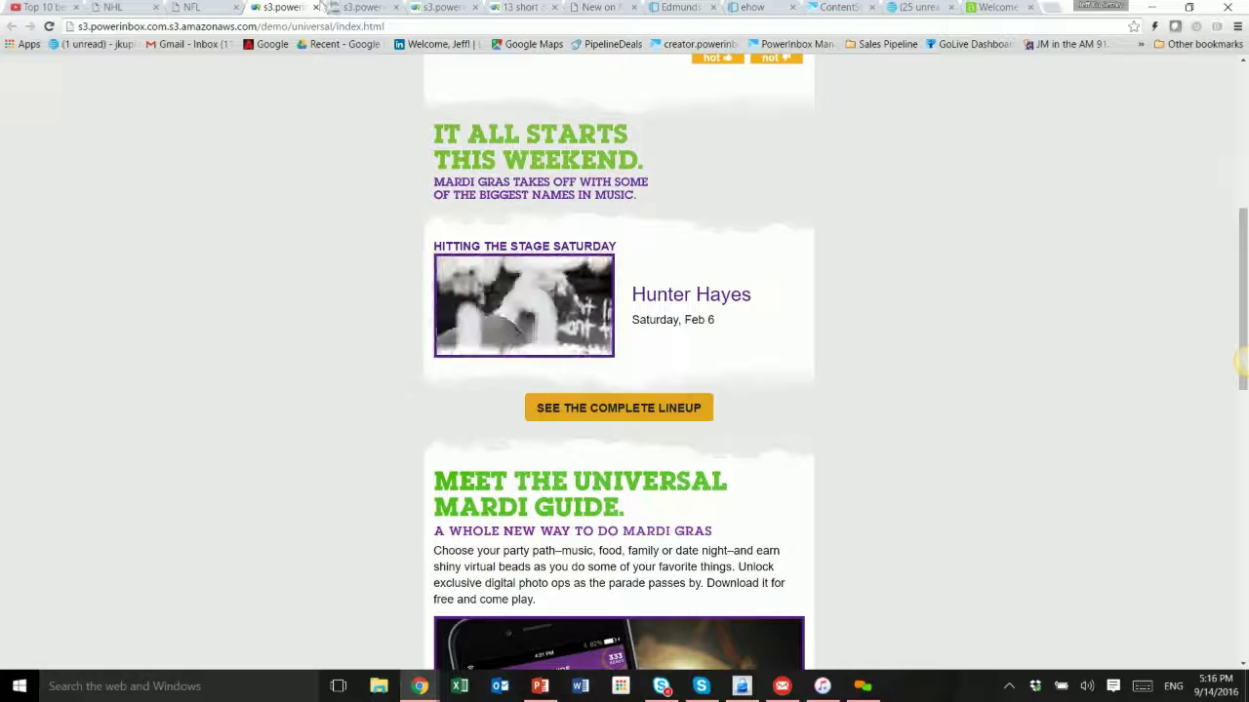
Examine the Susan G. Komen example email, play its full video, and compare it briefly with the Universal email.
{"action": "left_click", "coordinate": [344, 7]}
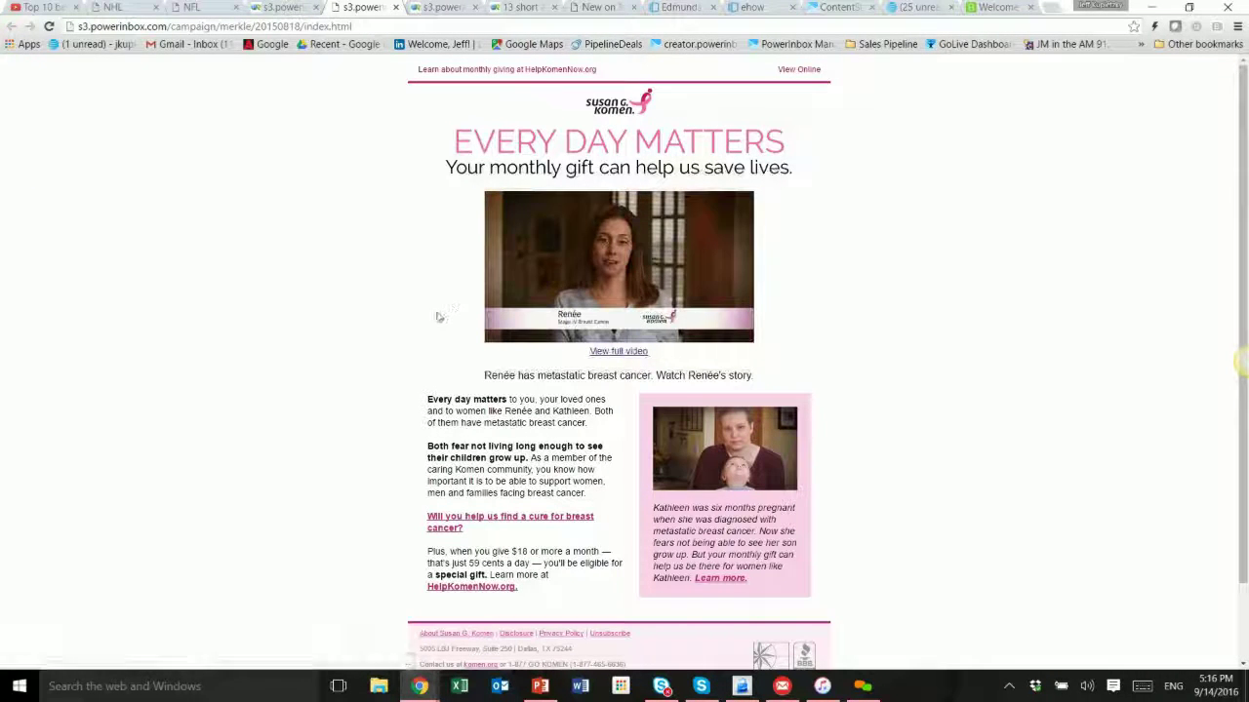
{"action": "left_click", "coordinate": [606, 358]}
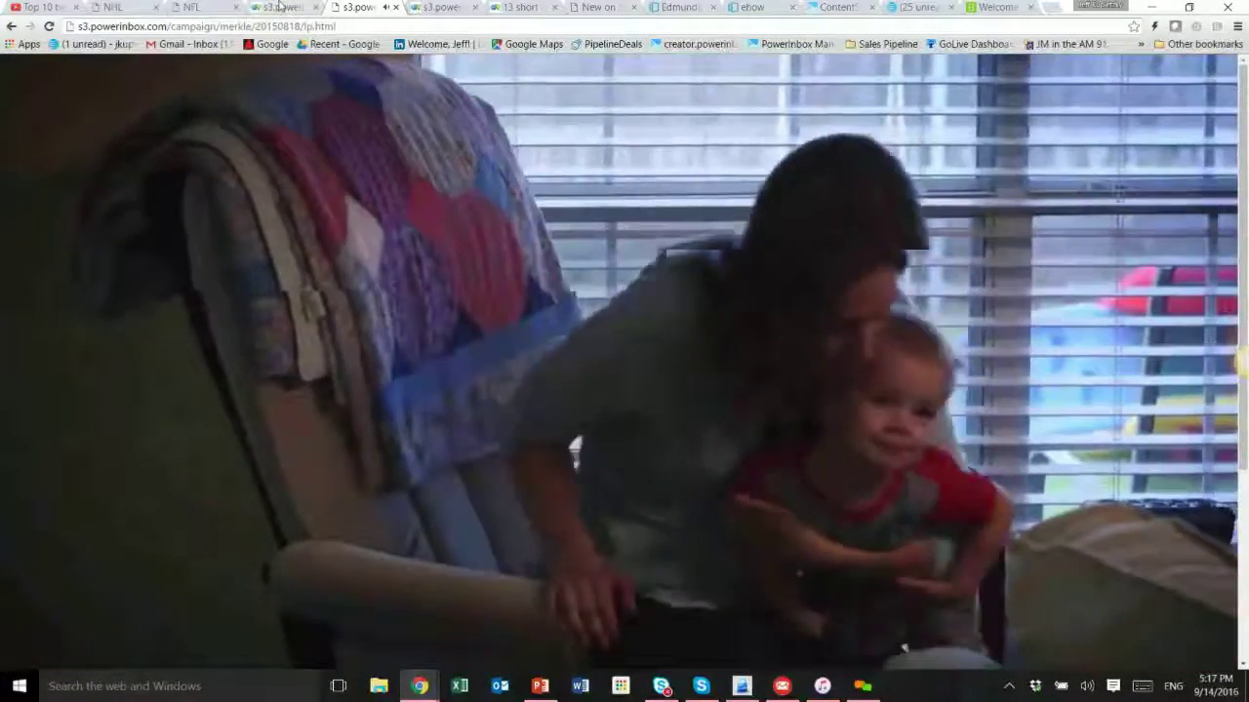
{"action": "left_click", "coordinate": [283, 7]}
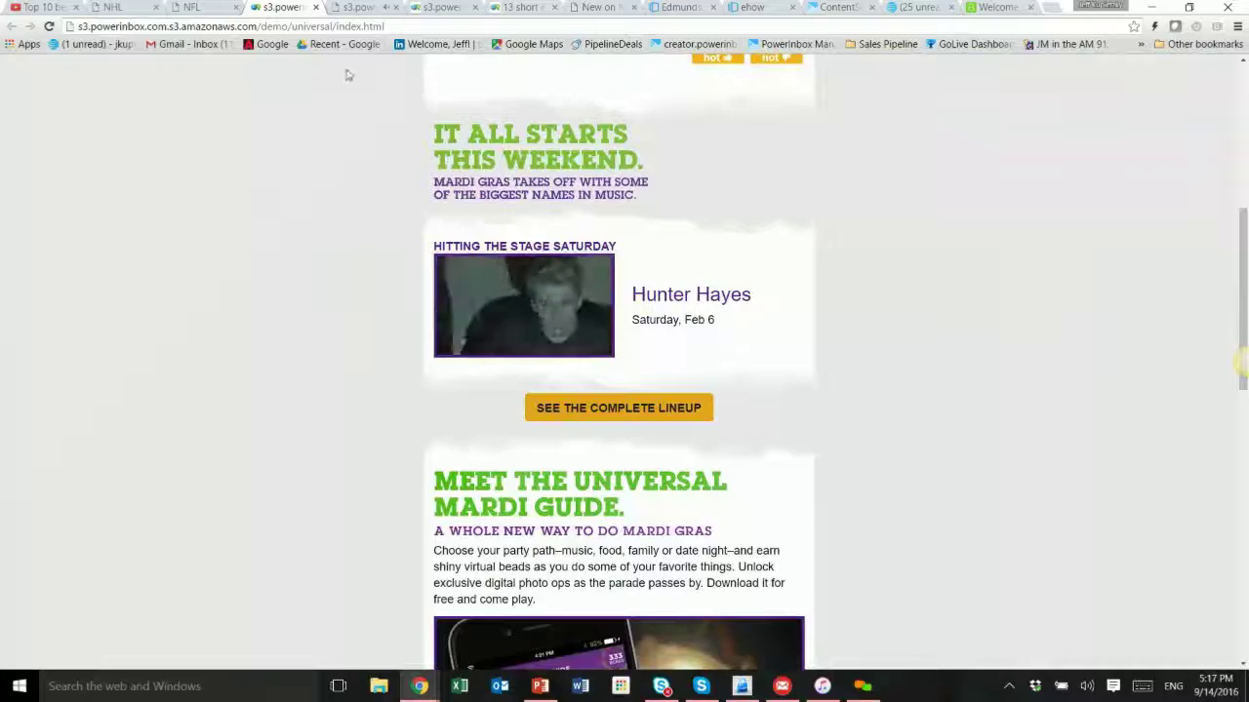
{"action": "left_click", "coordinate": [363, 7]}
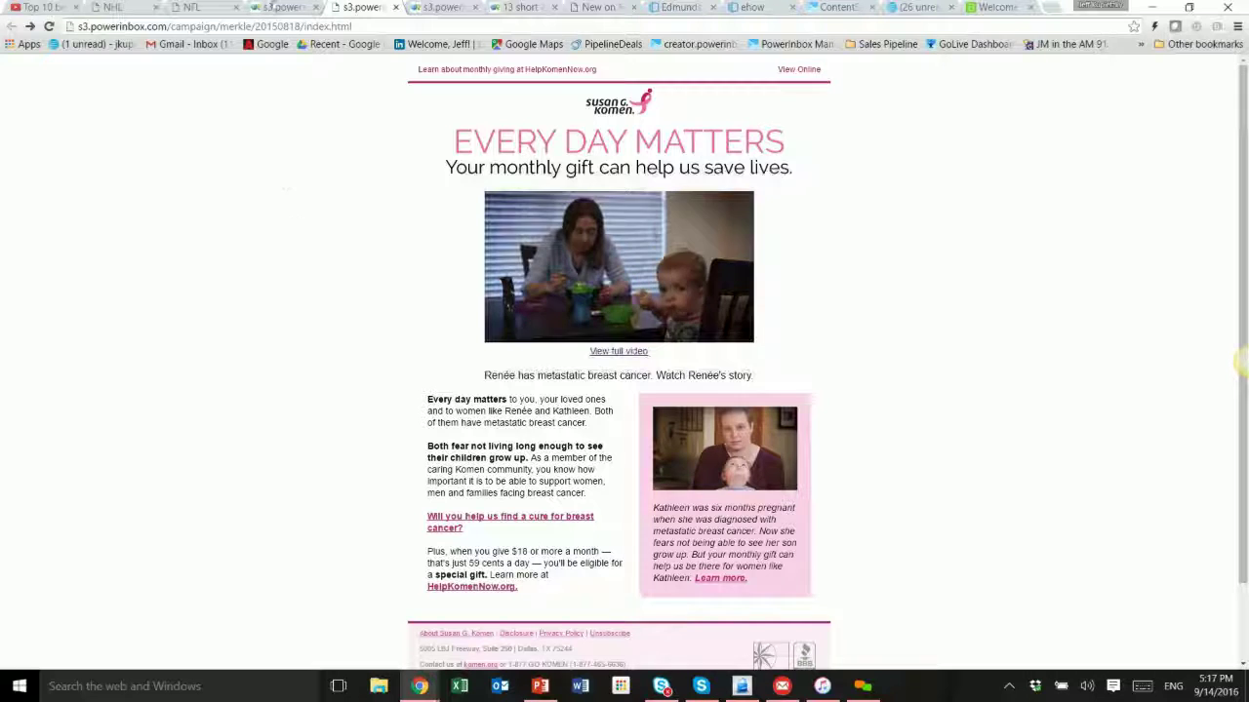
View the Dollar Shave Club, Weight Watchers and HBO example emails, returning to the Weight Watchers one.
{"action": "left_click", "coordinate": [426, 6]}
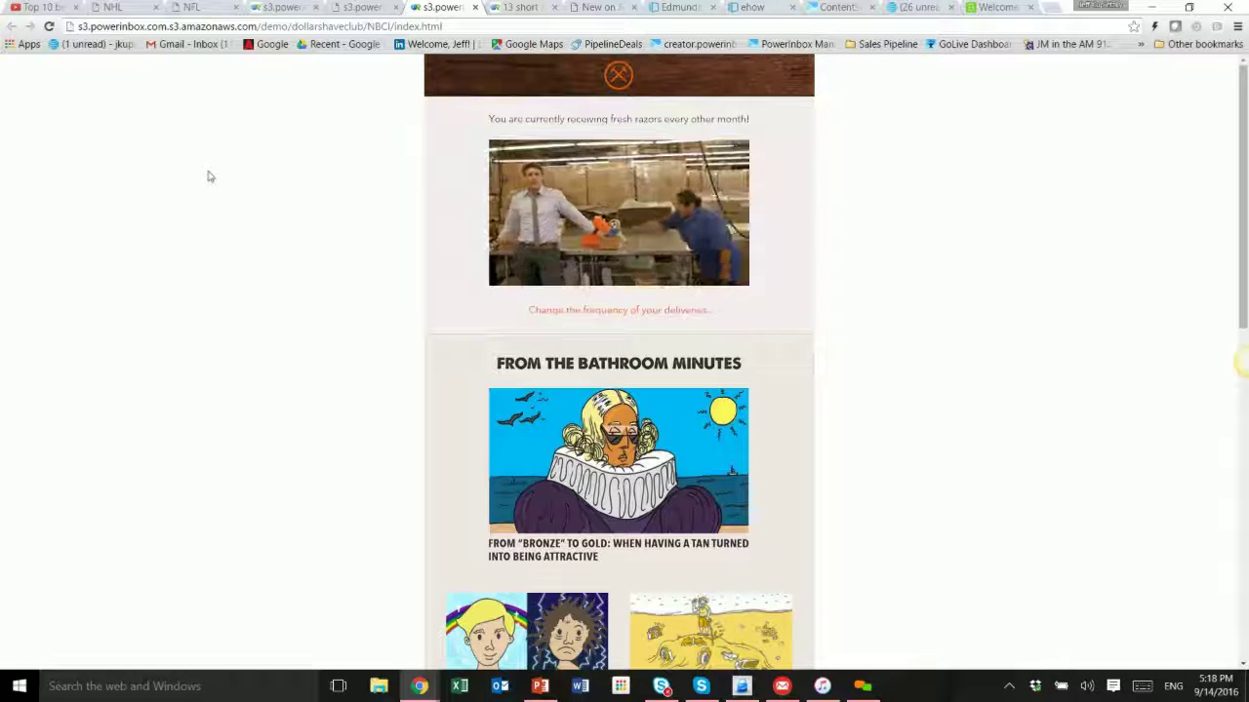
{"action": "left_click", "coordinate": [514, 7]}
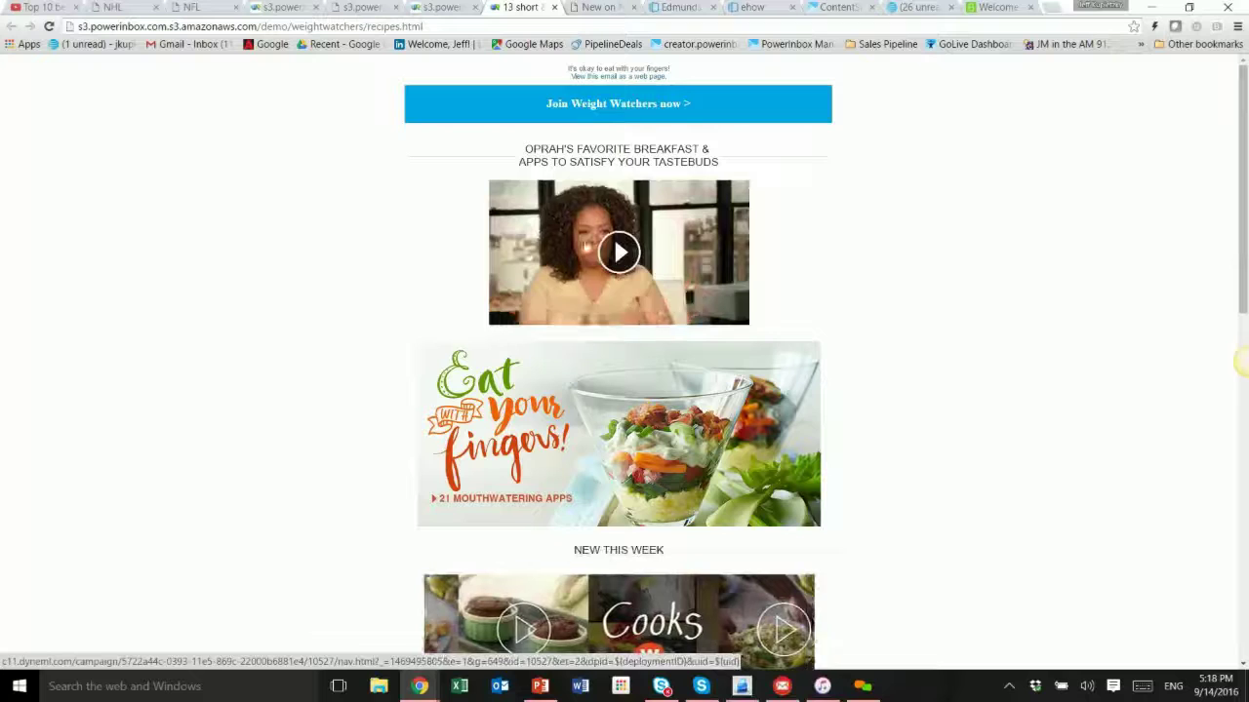
{"action": "left_click", "coordinate": [583, 8]}
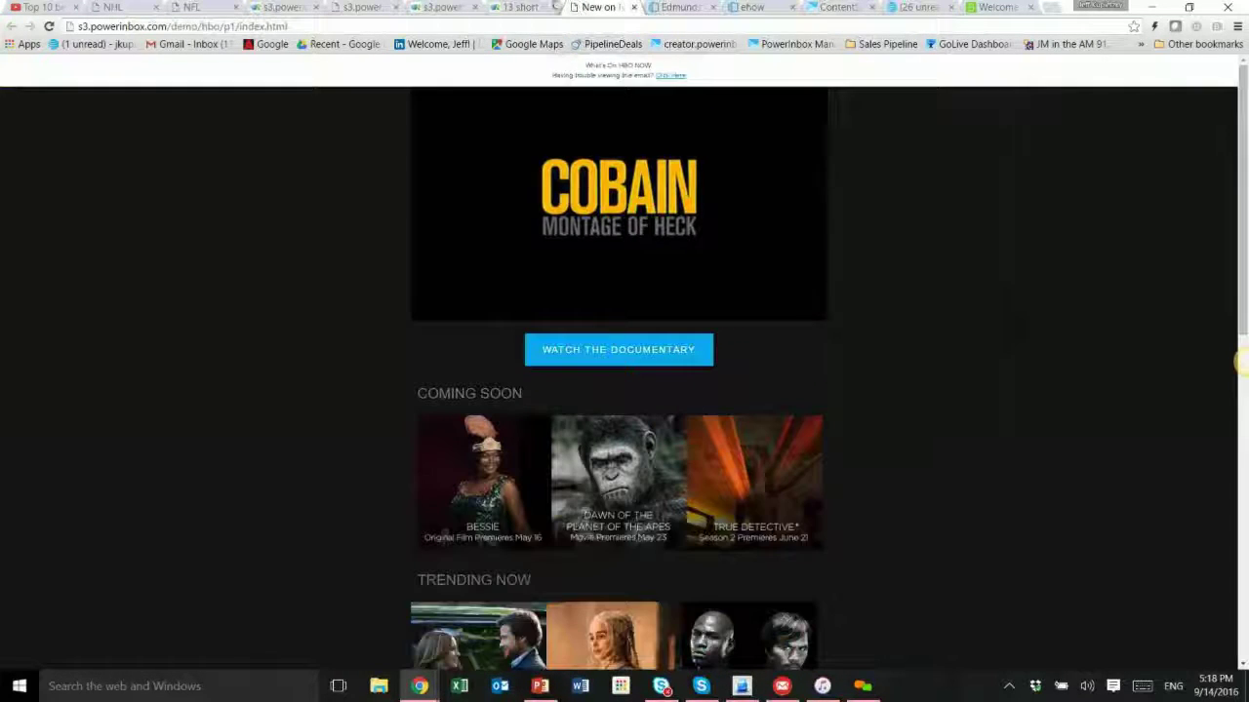
{"action": "left_click", "coordinate": [523, 8]}
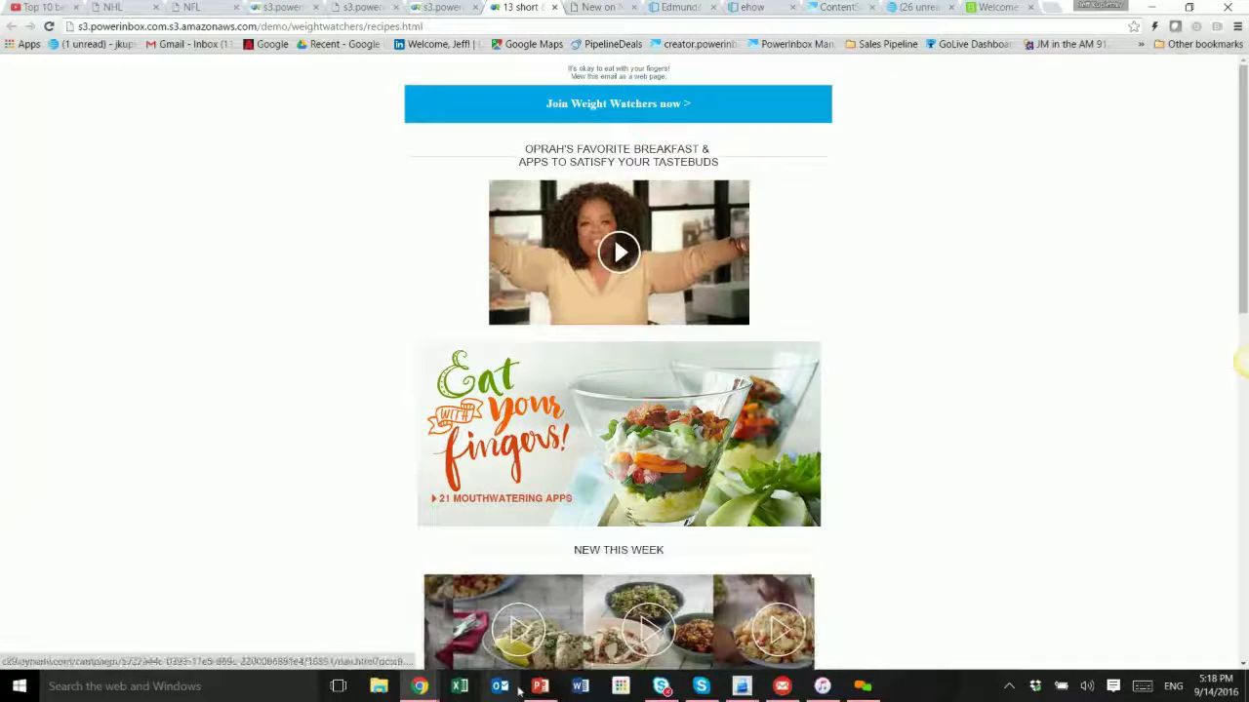
Switch to the PowerPoint presentation and show slide 15, "How to Add Video to email".
{"action": "key", "text": "alt+Tab"}
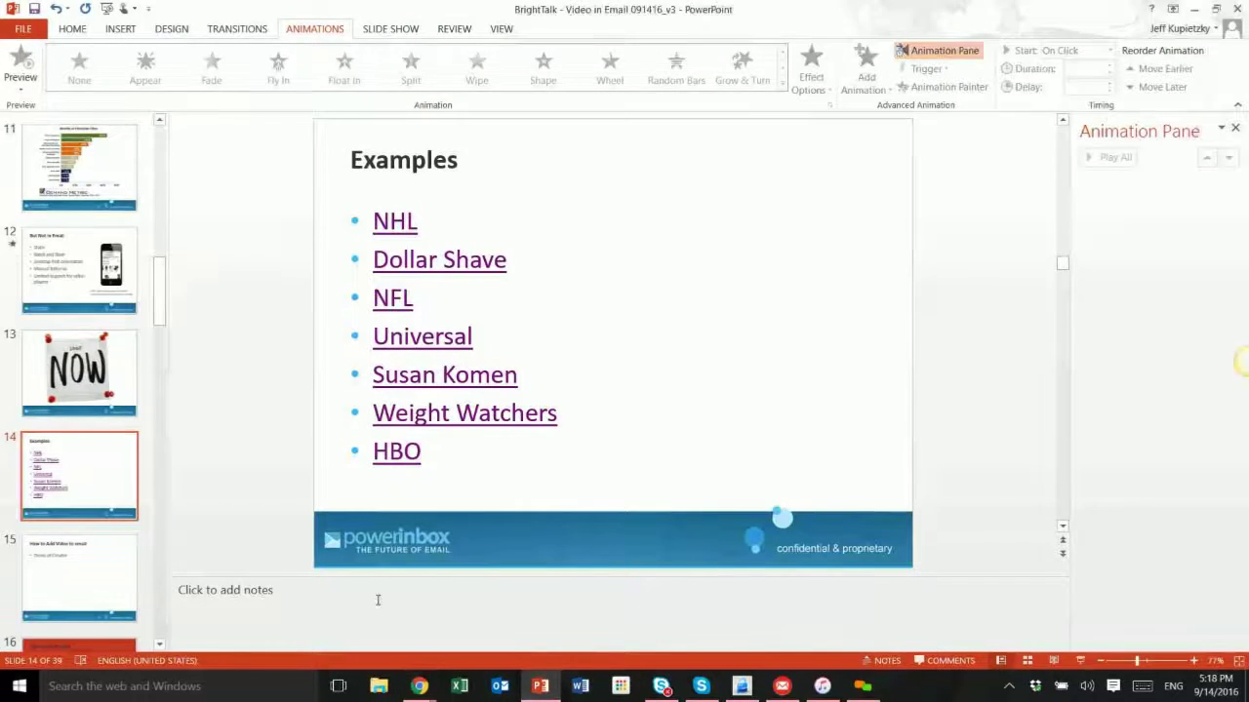
{"action": "left_click", "coordinate": [72, 568]}
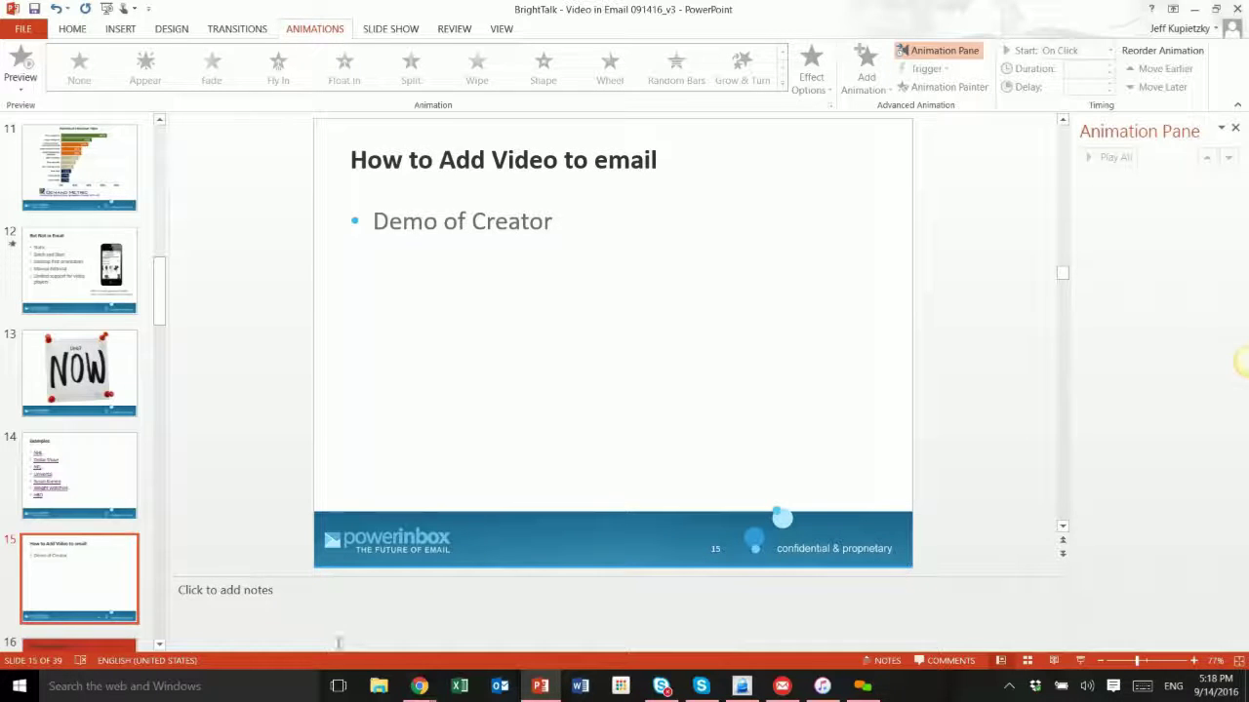
Switch to the Powerinbox creator window in Chrome and start a new Video component, logging in with Google.
{"action": "left_click", "coordinate": [410, 688]}
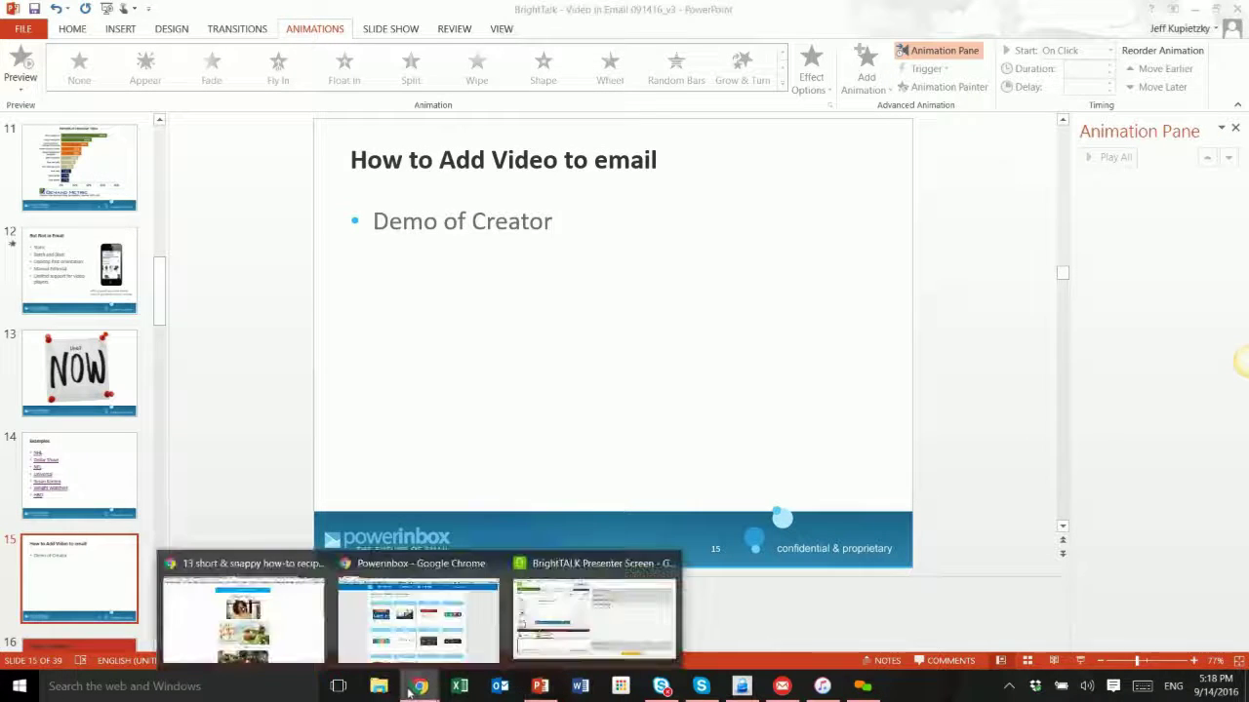
{"action": "left_click", "coordinate": [417, 565]}
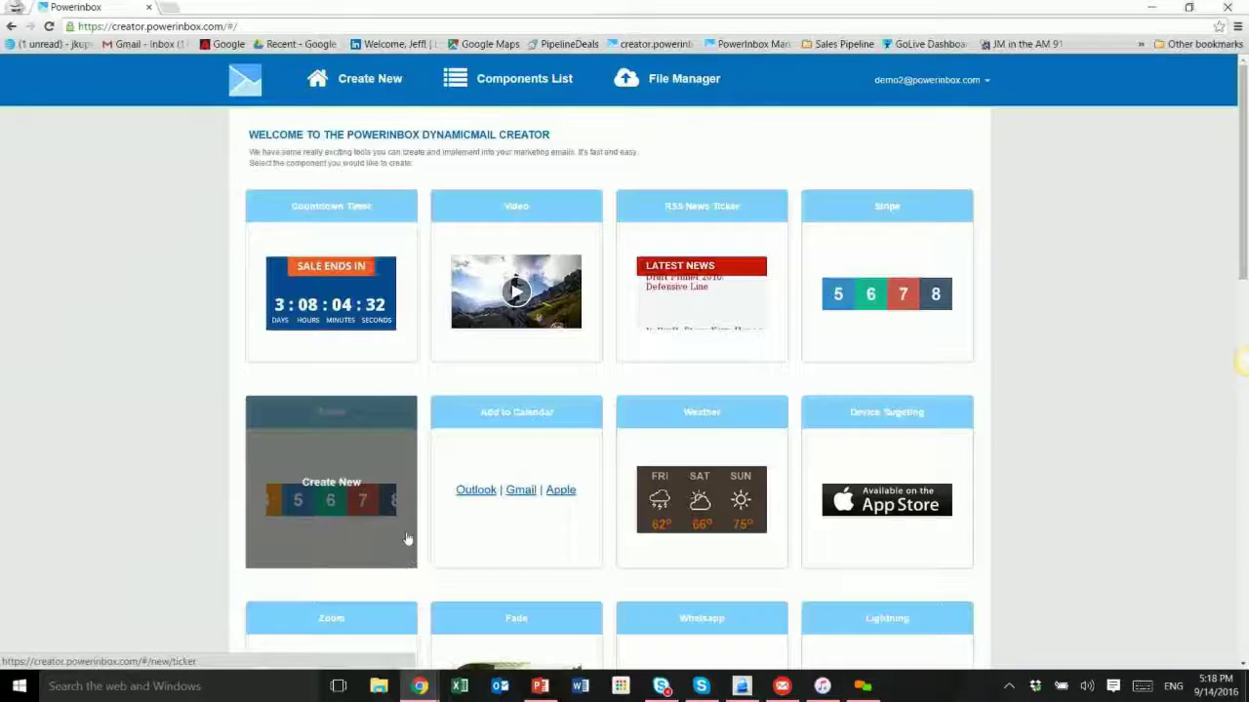
{"action": "left_click", "coordinate": [482, 209]}
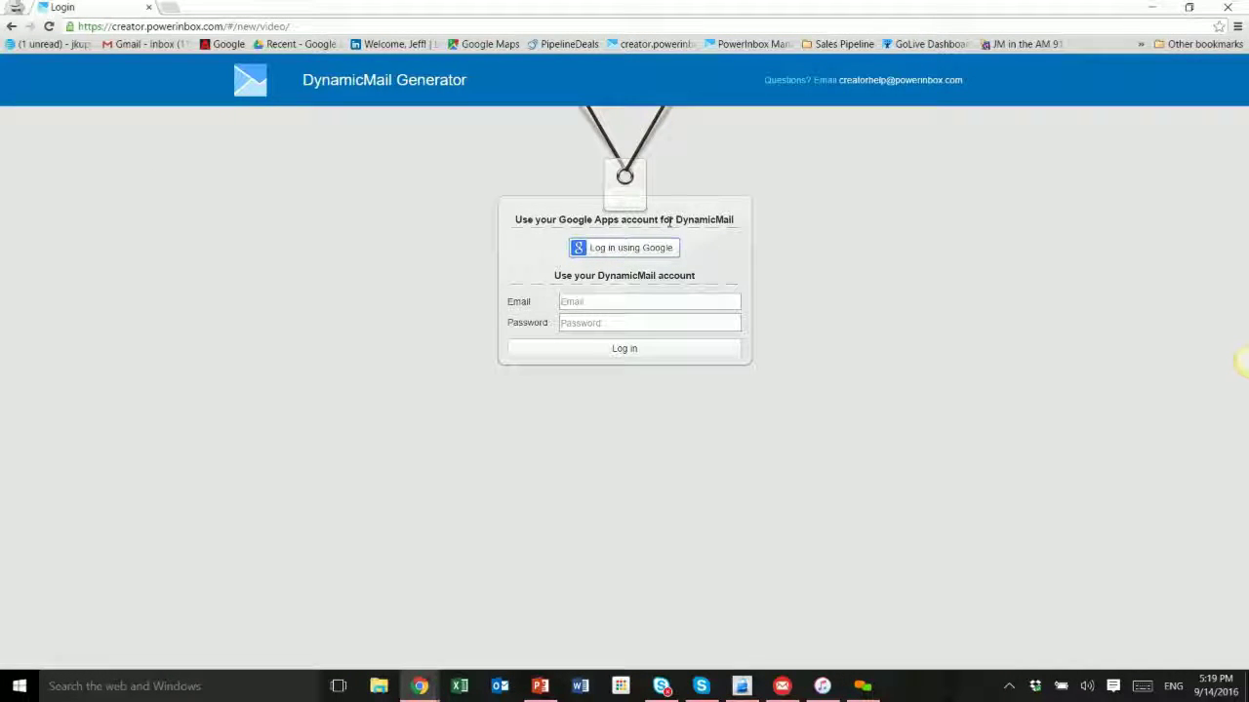
{"action": "left_click", "coordinate": [617, 252]}
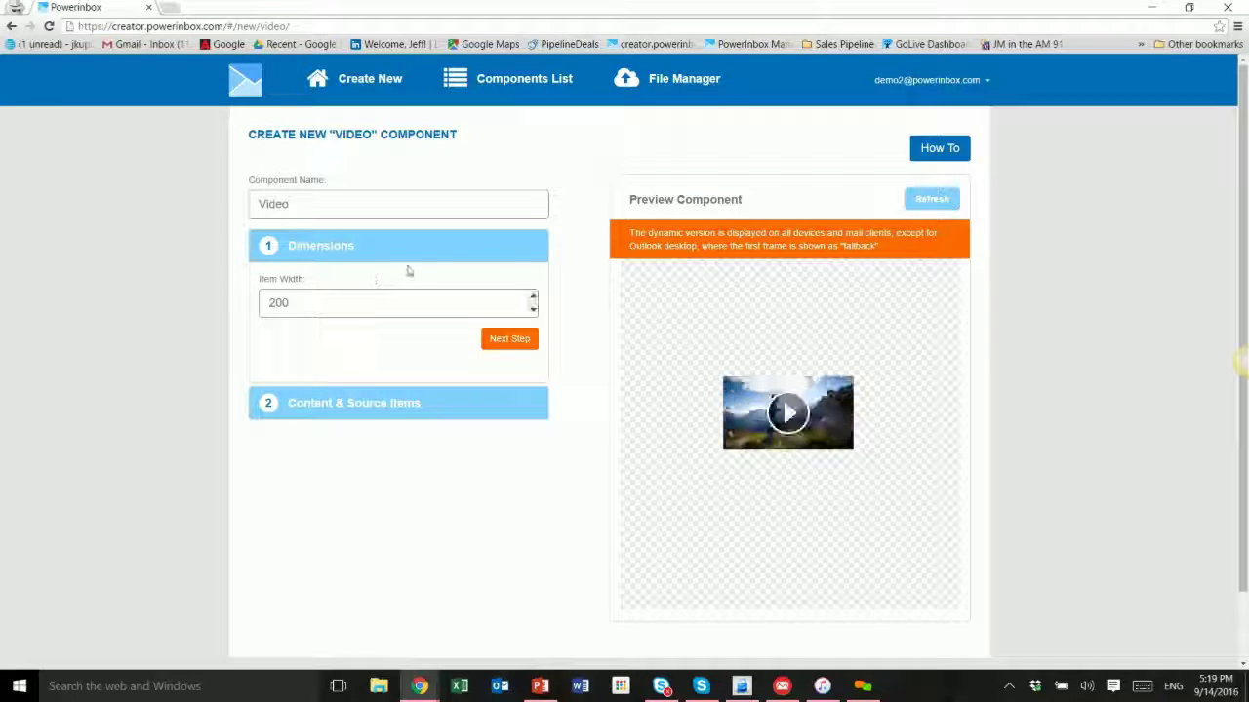
Name the component "Video 1", keep the item width at 200 and continue to the content and source settings.
{"action": "left_click", "coordinate": [297, 205]}
{"action": "type", "text": "1"}
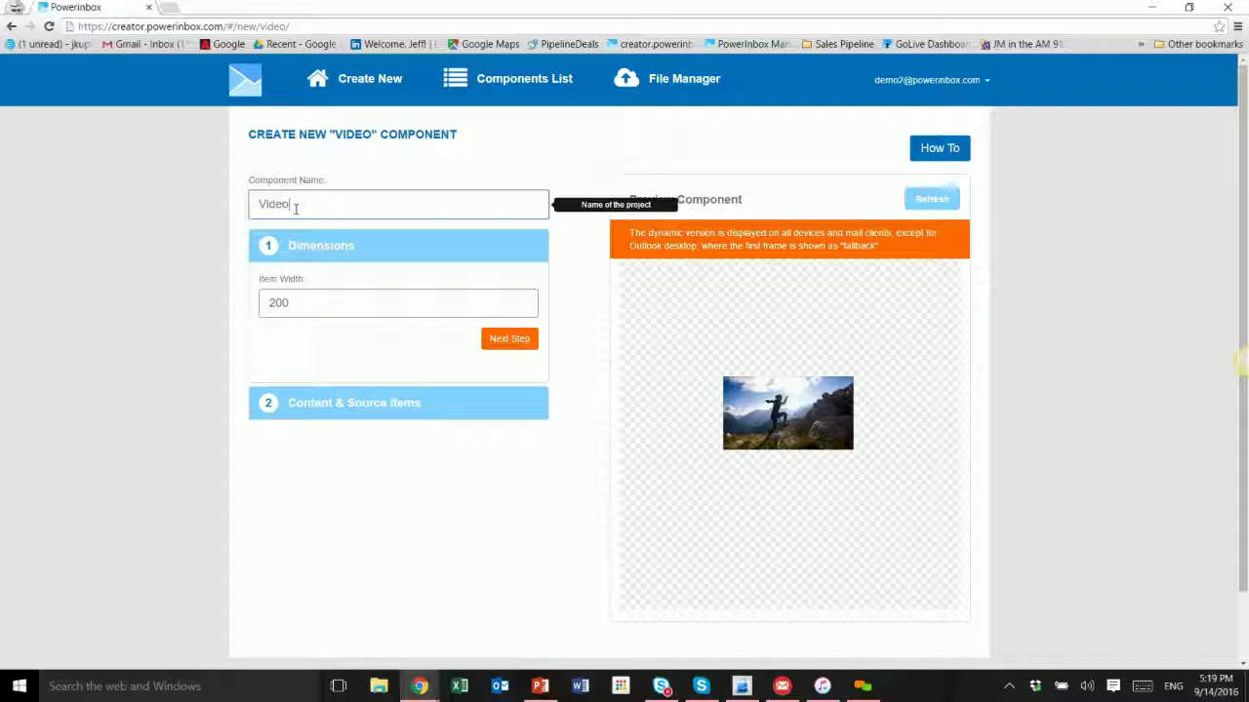
{"action": "left_click", "coordinate": [293, 302]}
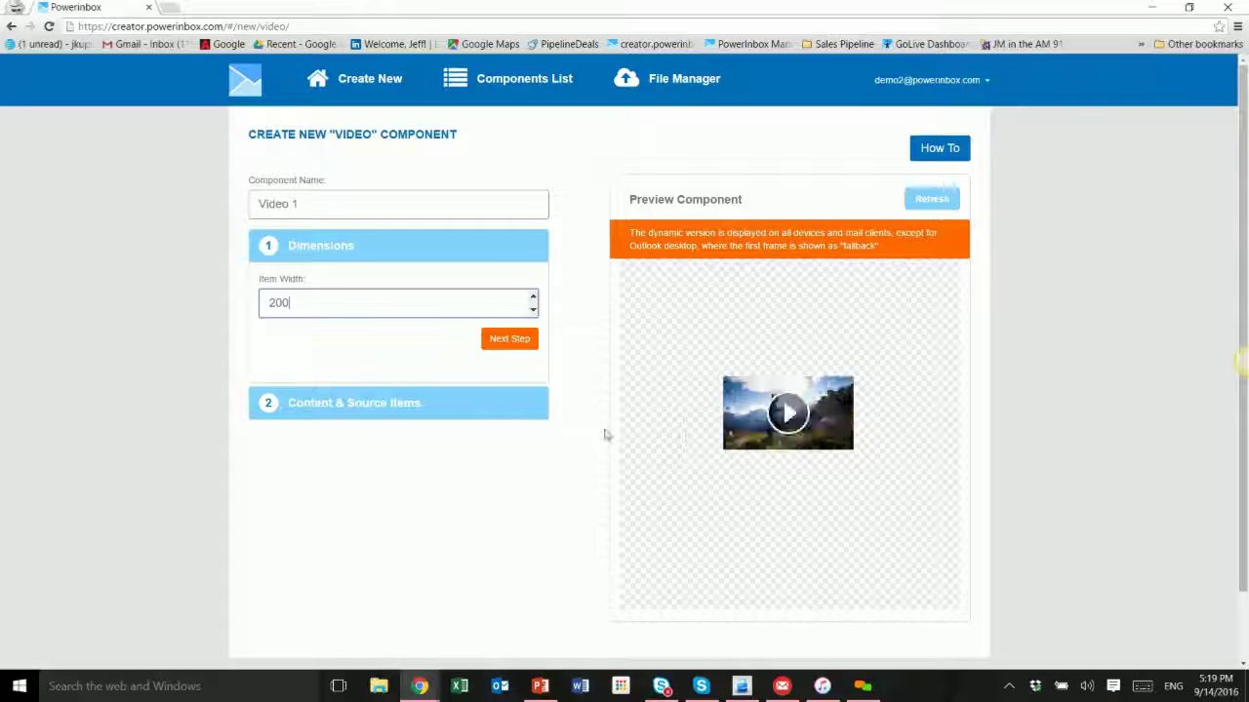
{"action": "left_click", "coordinate": [508, 341]}
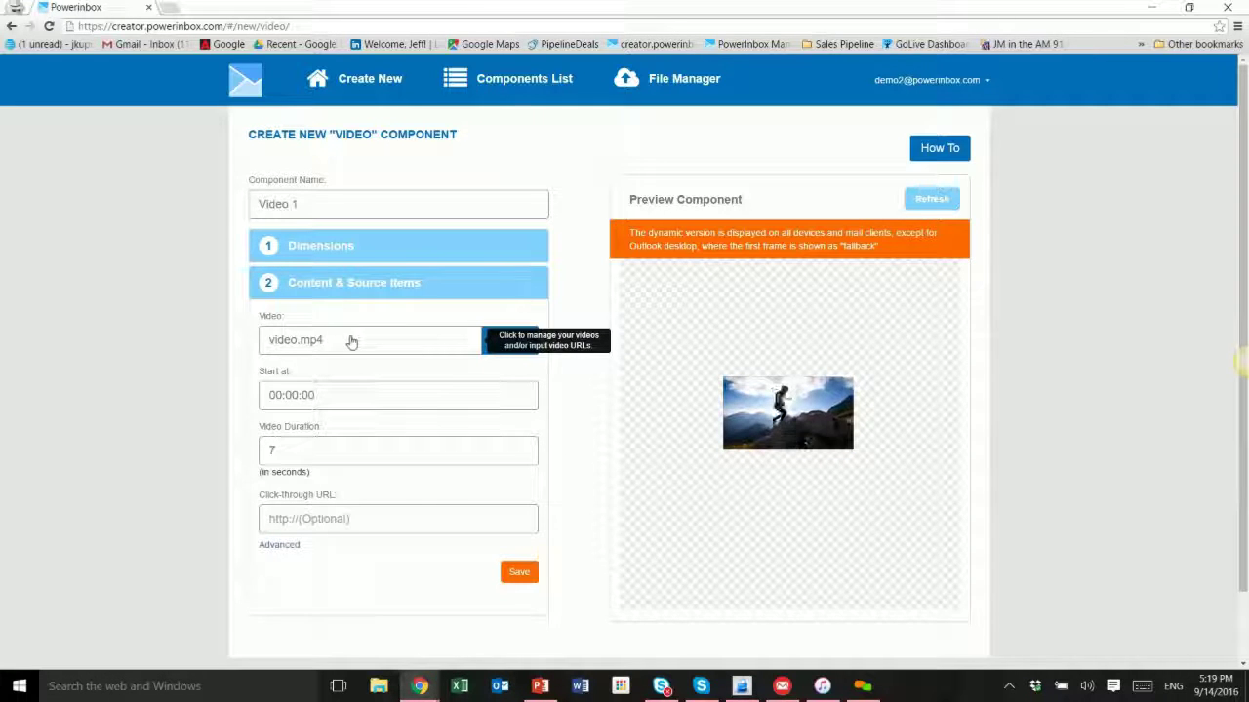
Examine the component's start time, video duration, click-through URL and advanced play button options.
{"action": "left_click", "coordinate": [332, 400]}
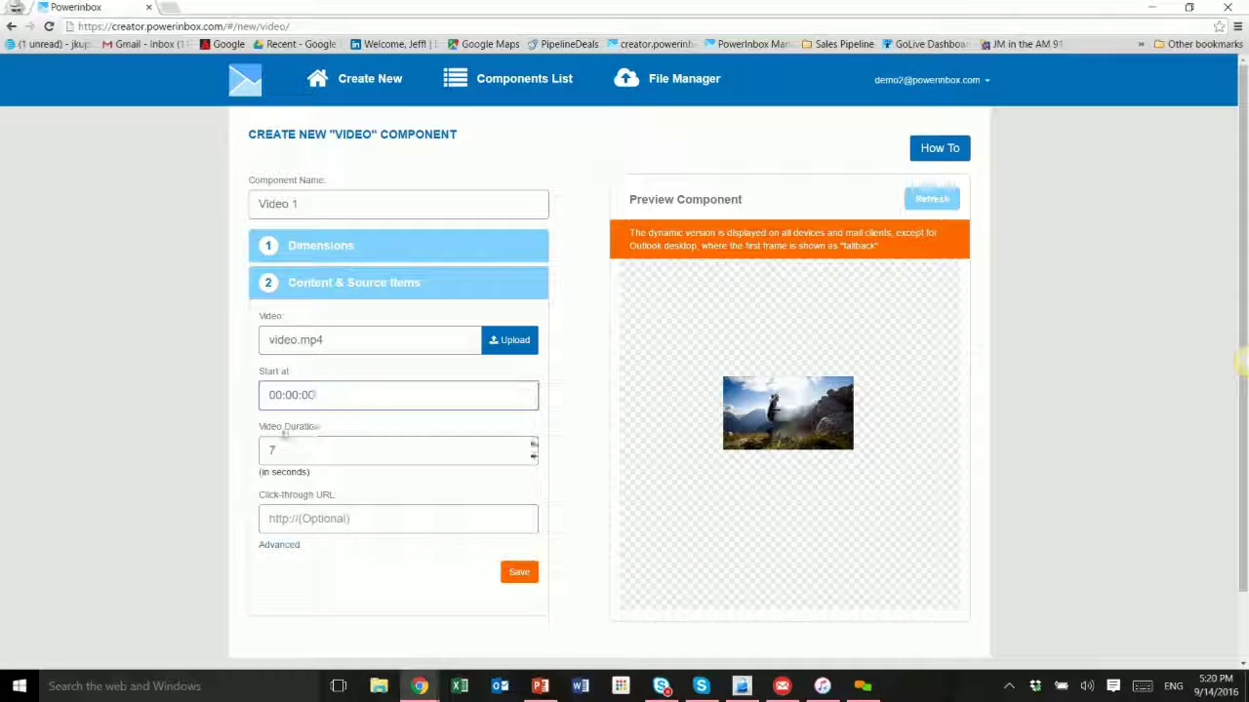
{"action": "mouse_move", "coordinate": [532, 449]}
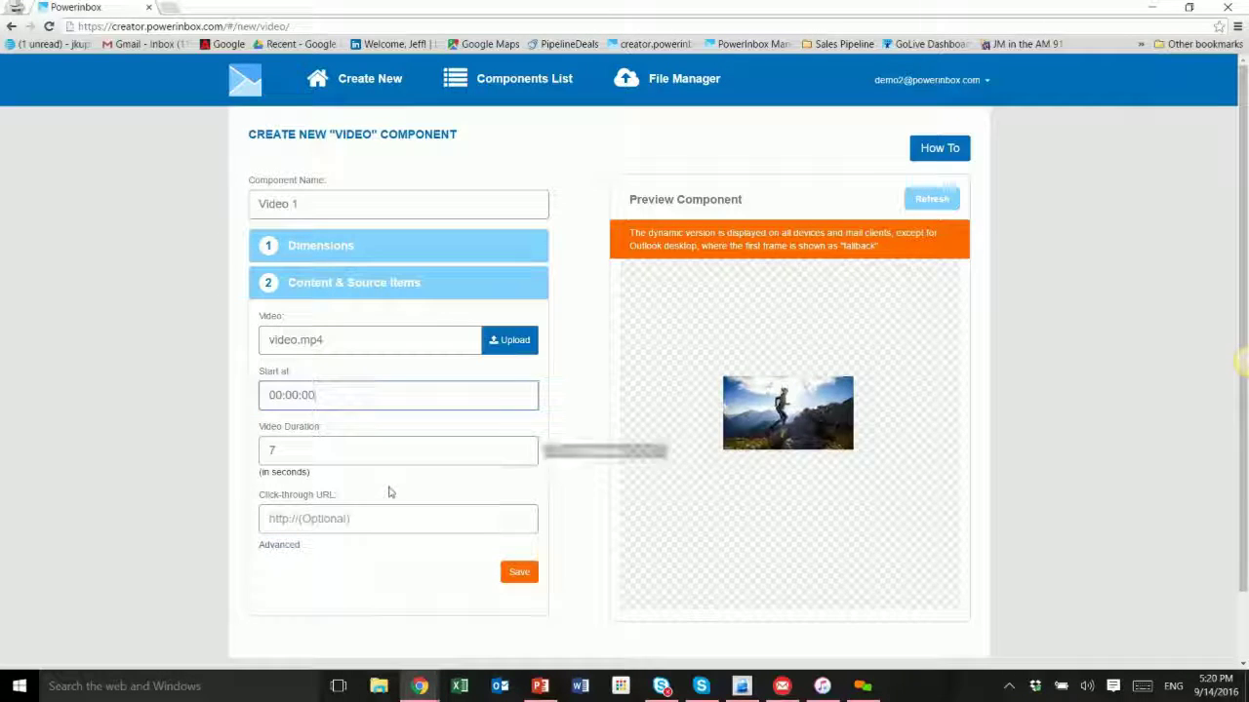
{"action": "left_click", "coordinate": [278, 549]}
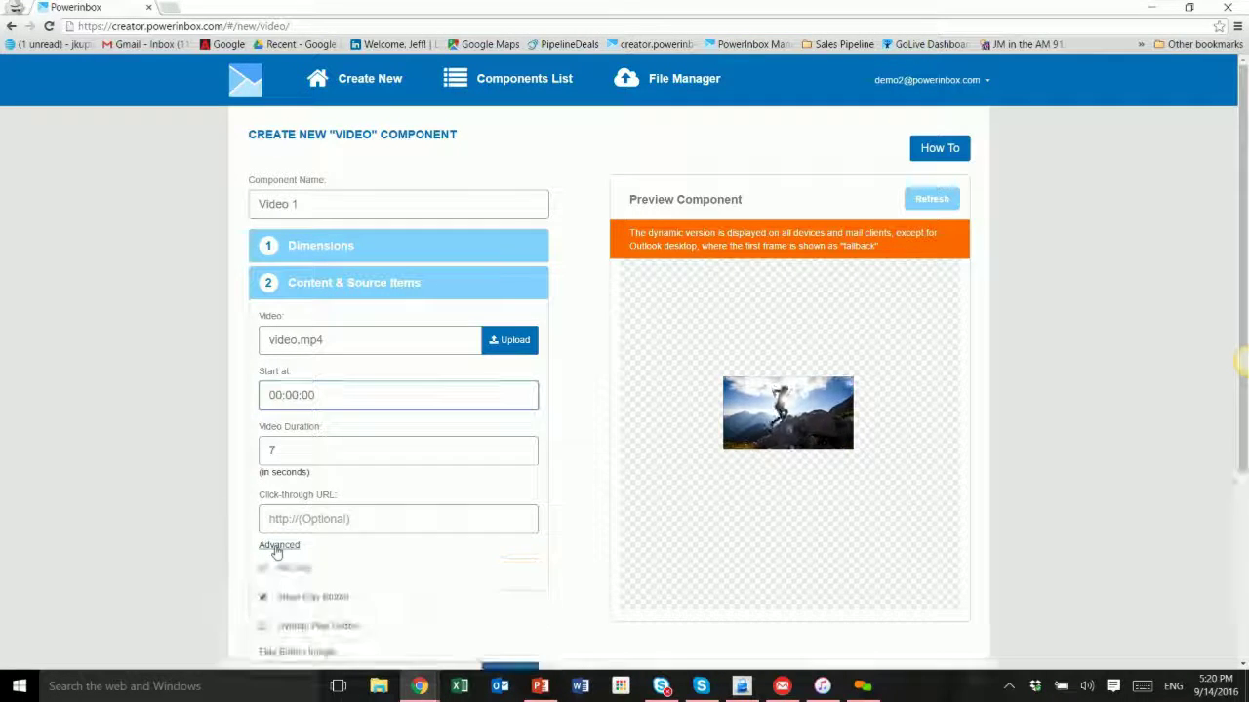
{"action": "scroll", "coordinate": [218, 557], "scroll_direction": "down", "scroll_amount": 3}
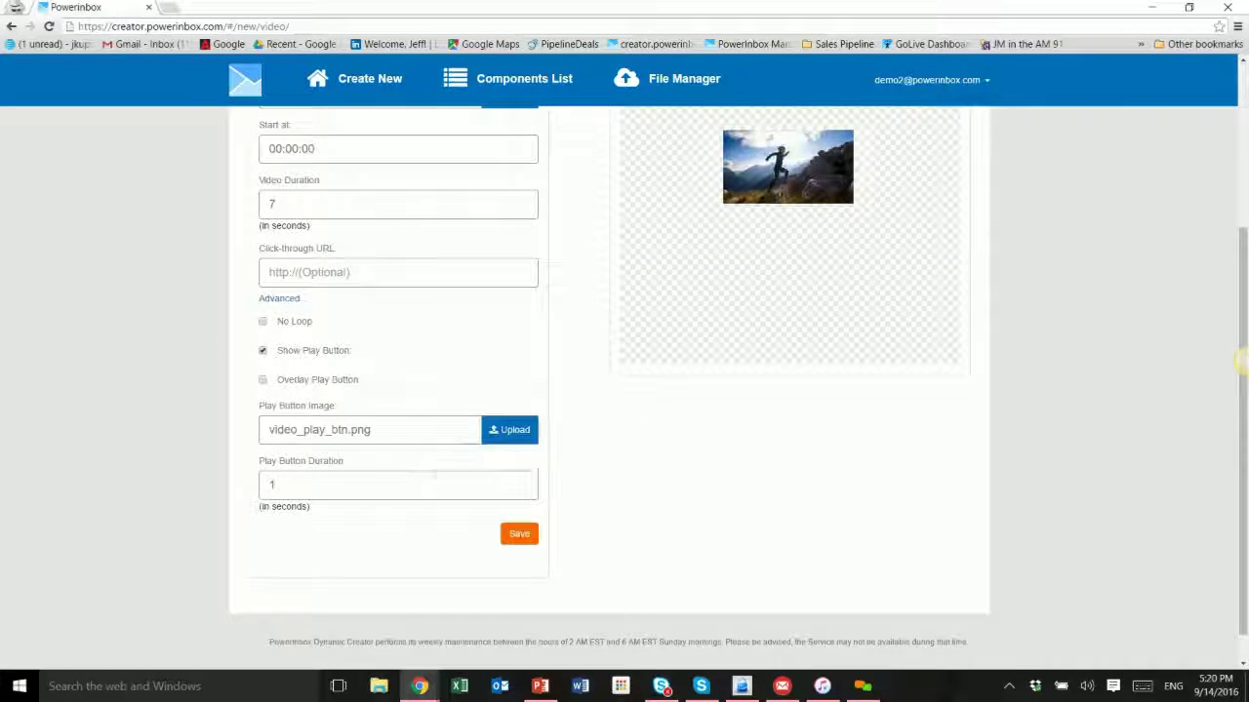
Save the video component and copy its HTML embed code to the clipboard.
{"action": "left_click", "coordinate": [512, 534]}
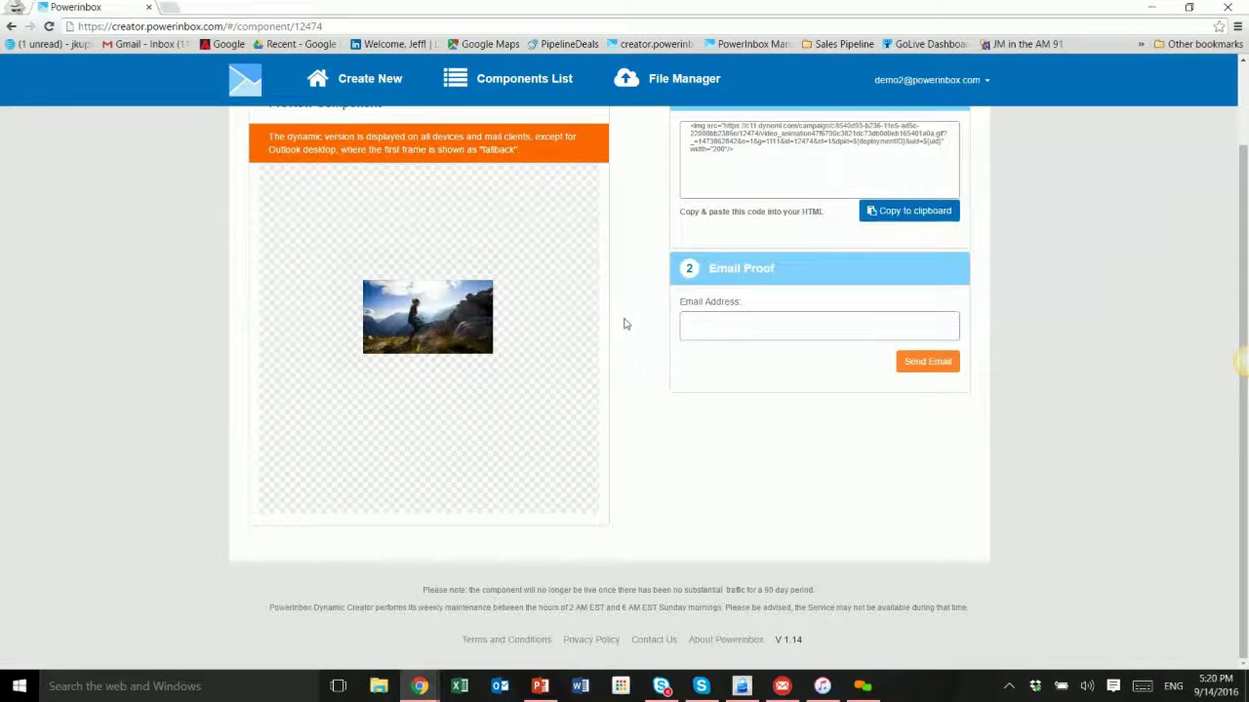
{"action": "left_click", "coordinate": [899, 222]}
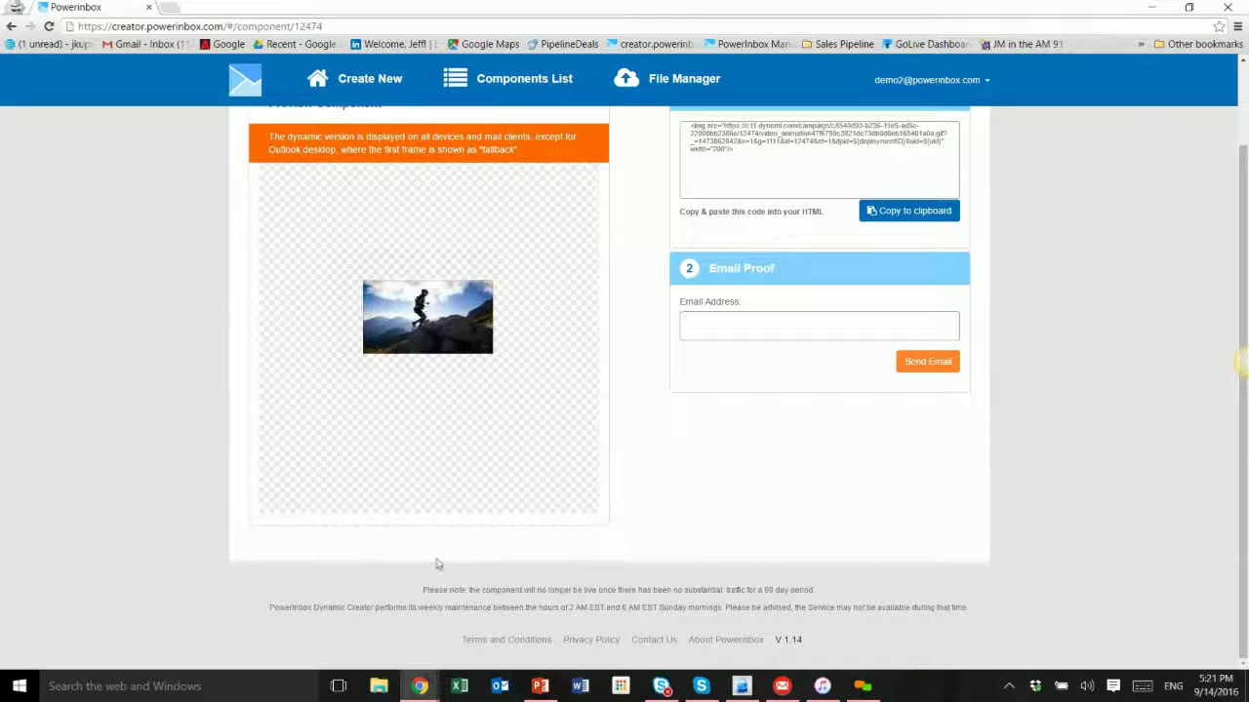
Return to PowerPoint, start the slide show from slide 15 and advance to the "Tips to Get Started" slide.
{"action": "left_click", "coordinate": [541, 687]}
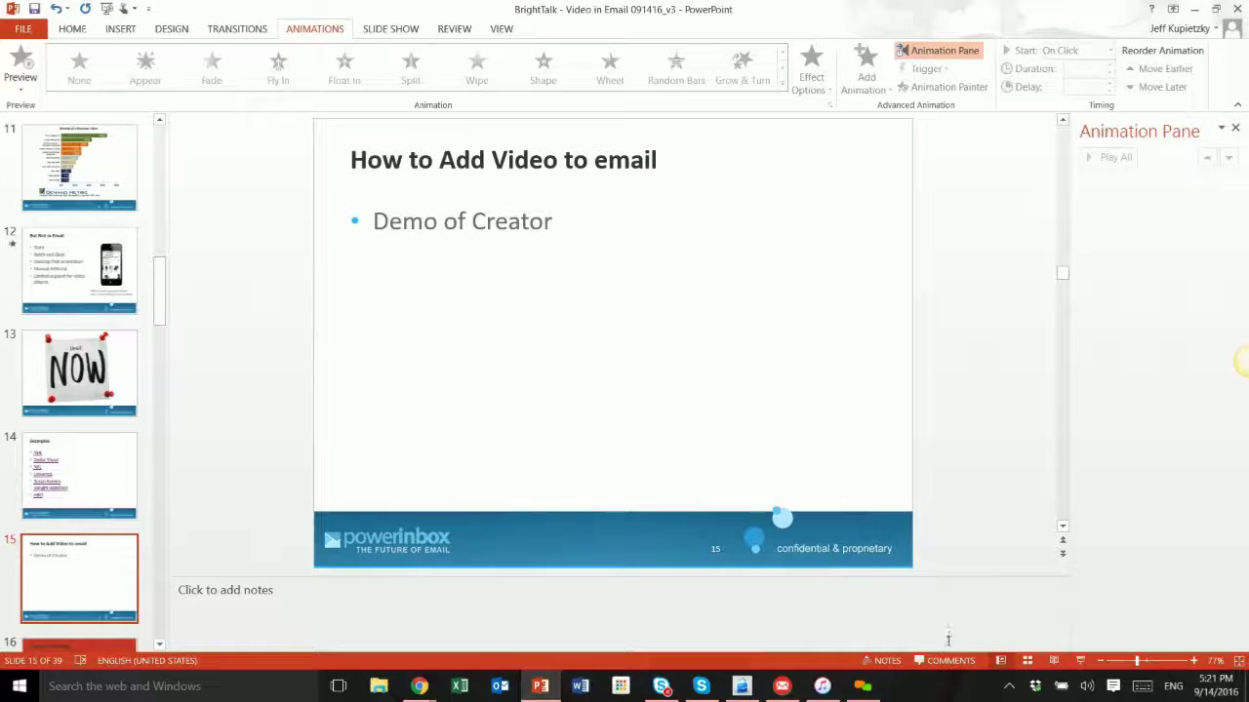
{"action": "left_click", "coordinate": [1080, 661]}
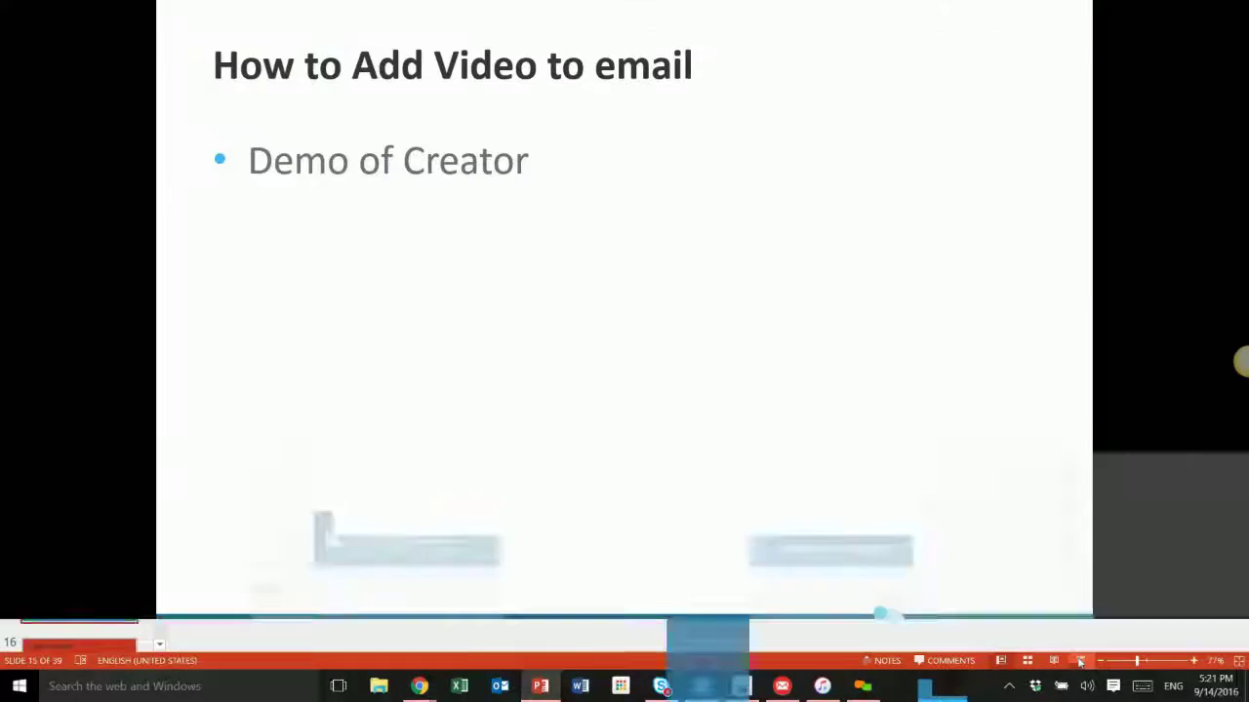
{"action": "left_click", "coordinate": [1080, 661]}
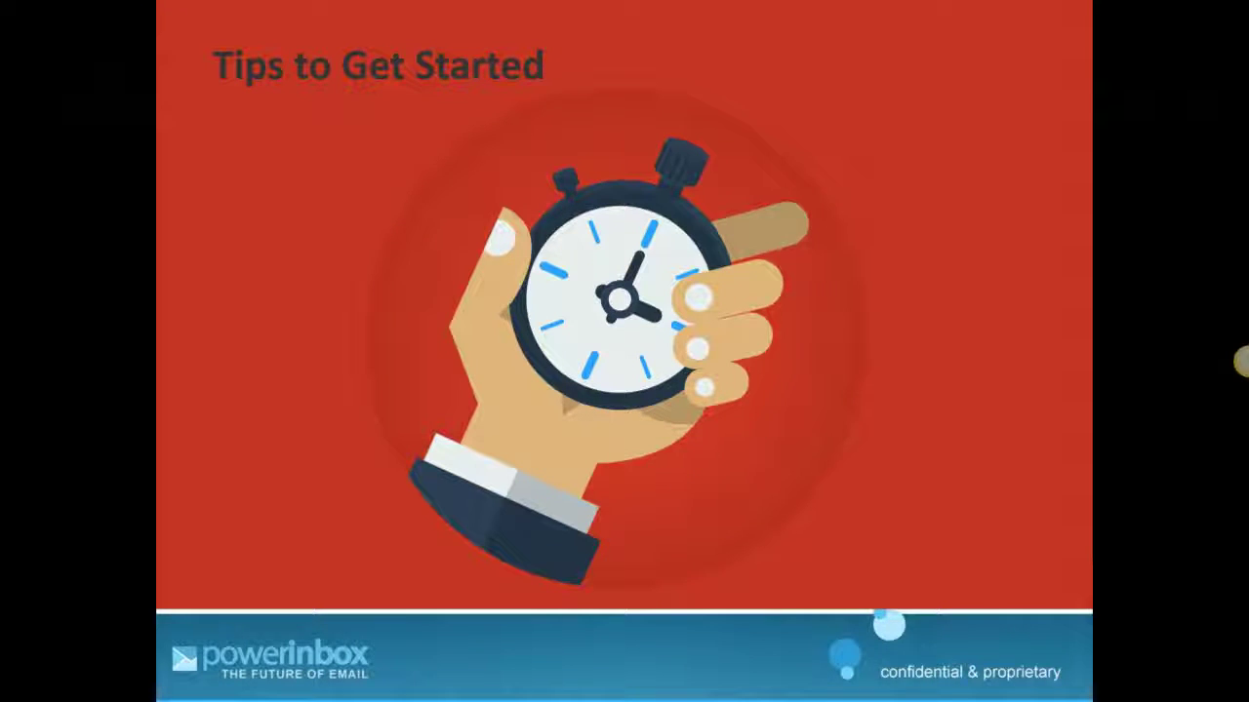